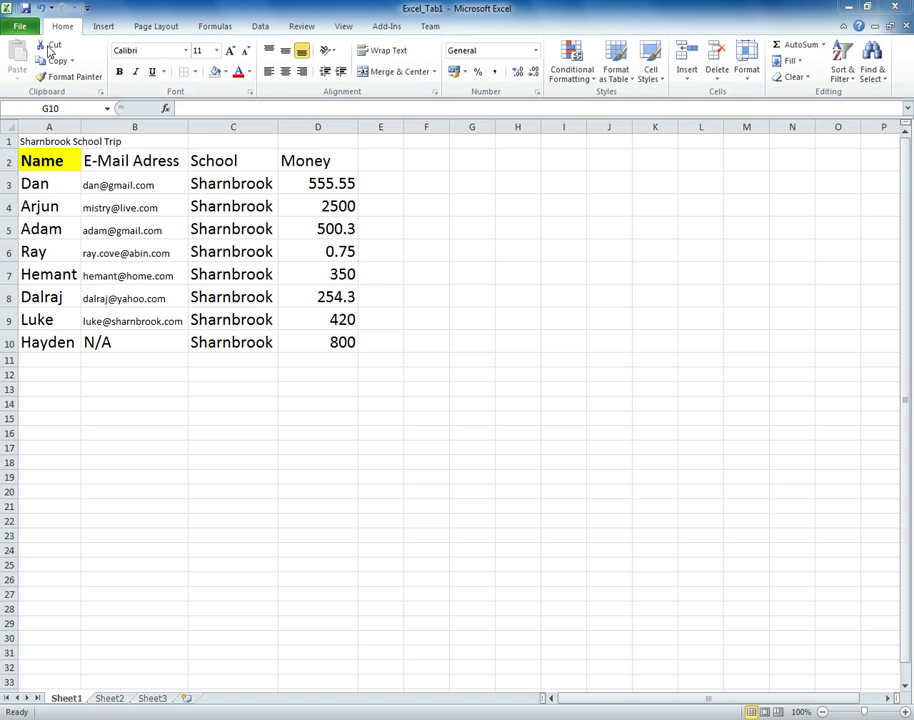
- Cut the first pupil's name from A3 and paste it into E3
click(54, 191)
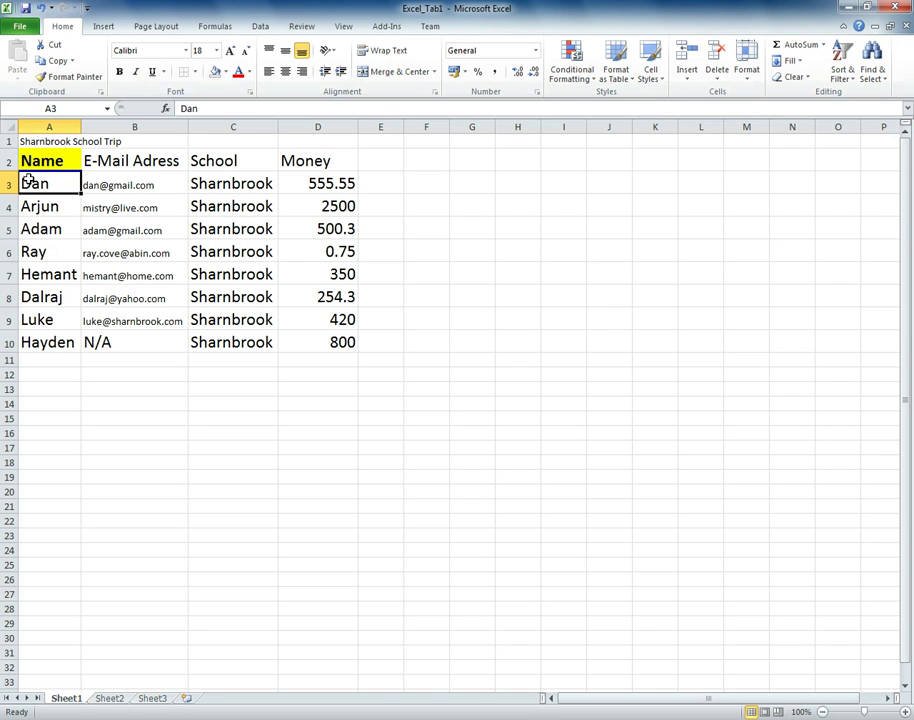
click(53, 45)
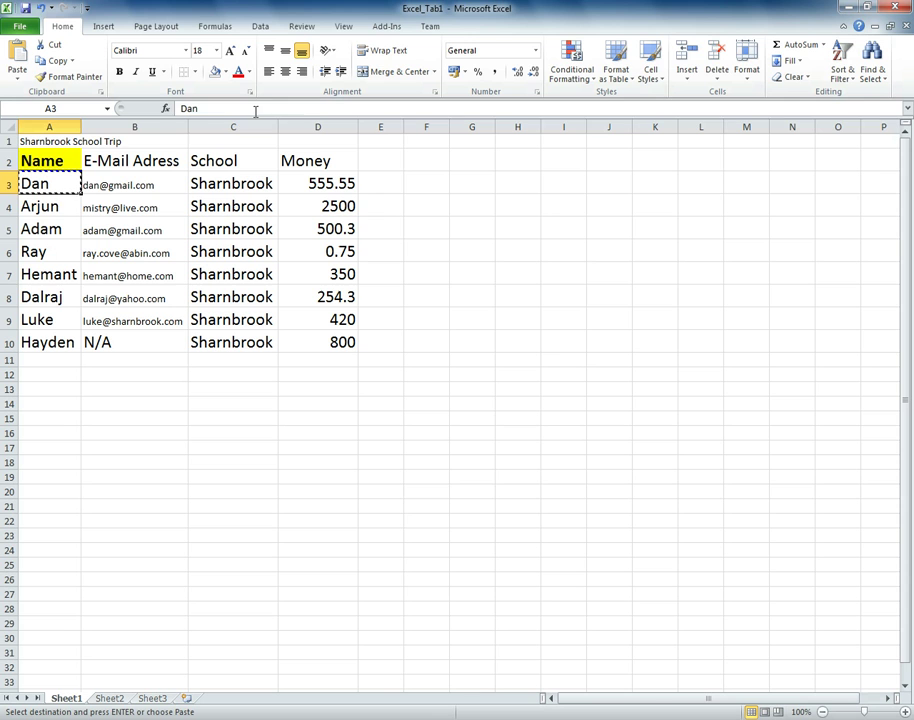
click(377, 182)
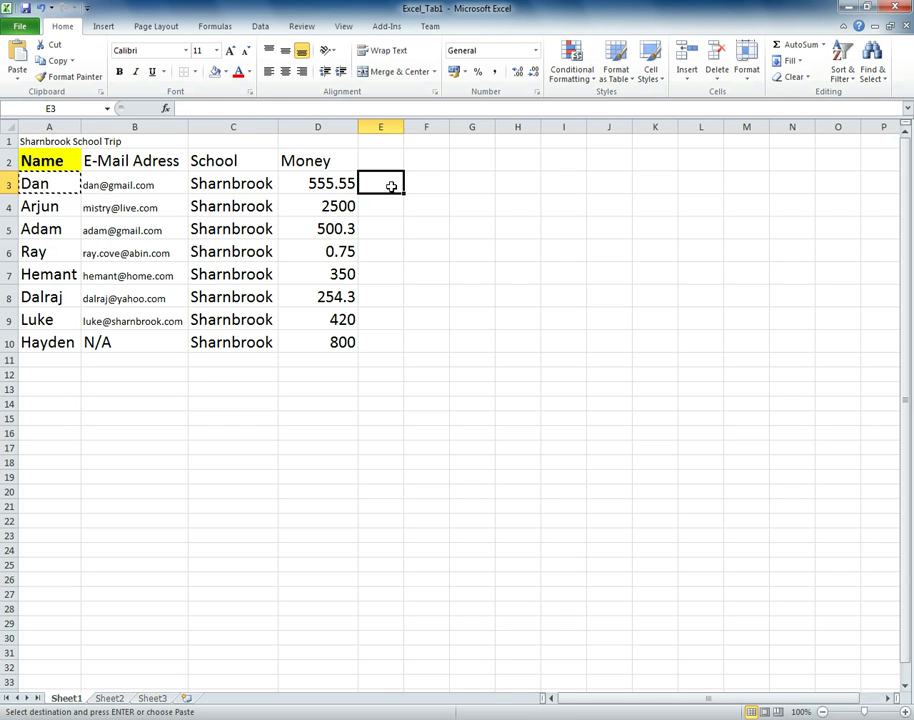
click(18, 55)
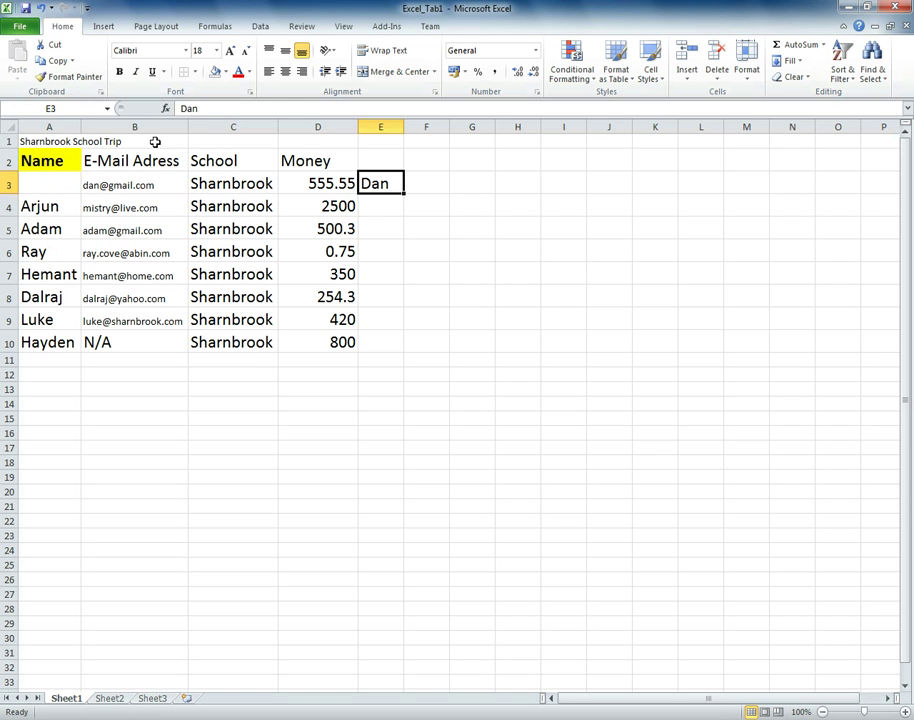
- Copy the name in E3 and paste it back into A3
click(50, 61)
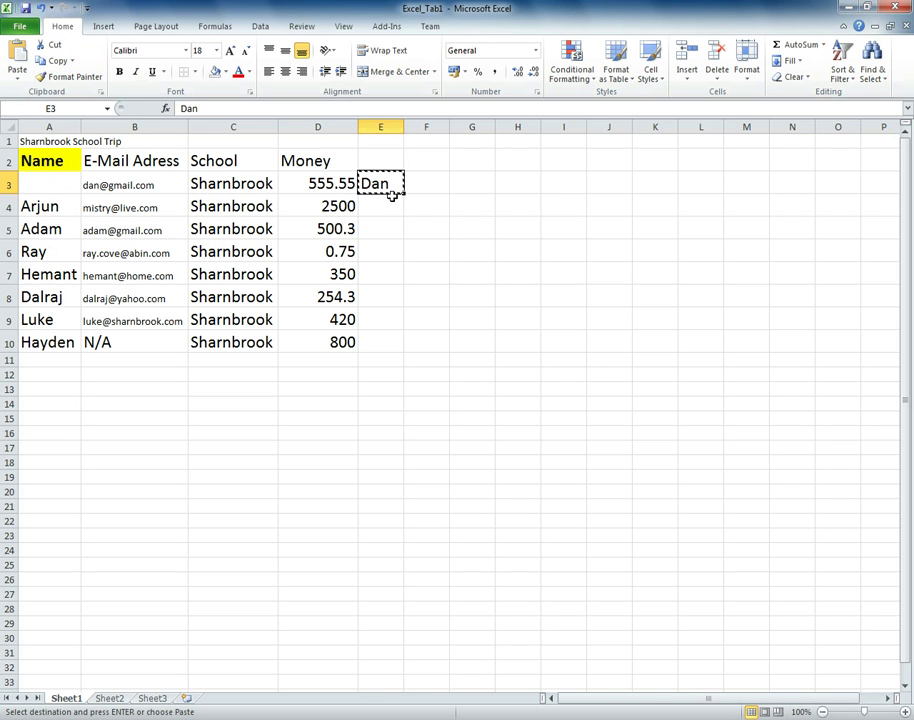
click(54, 182)
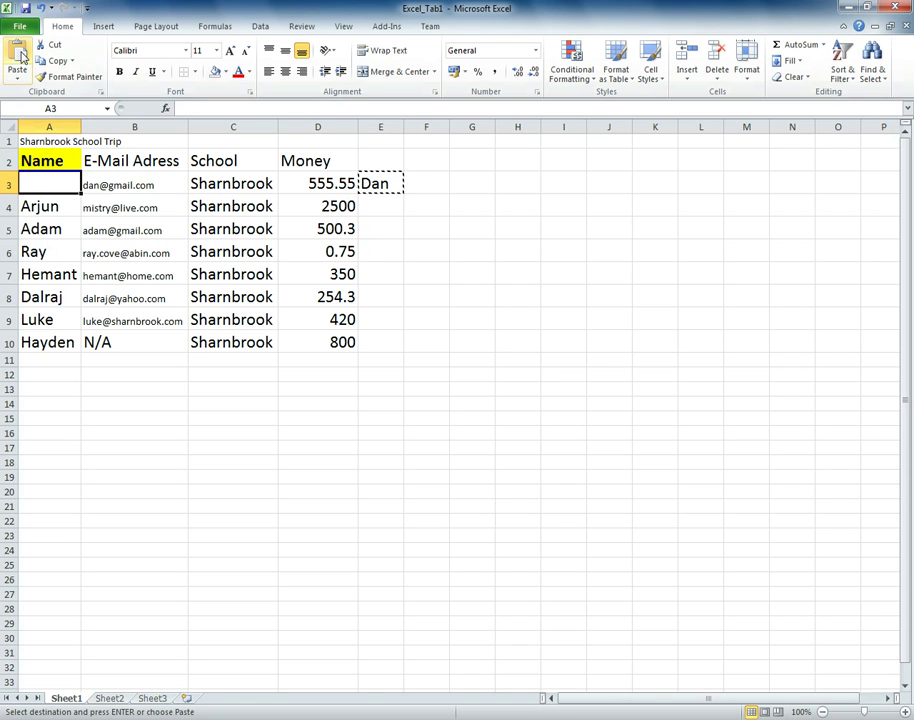
click(18, 58)
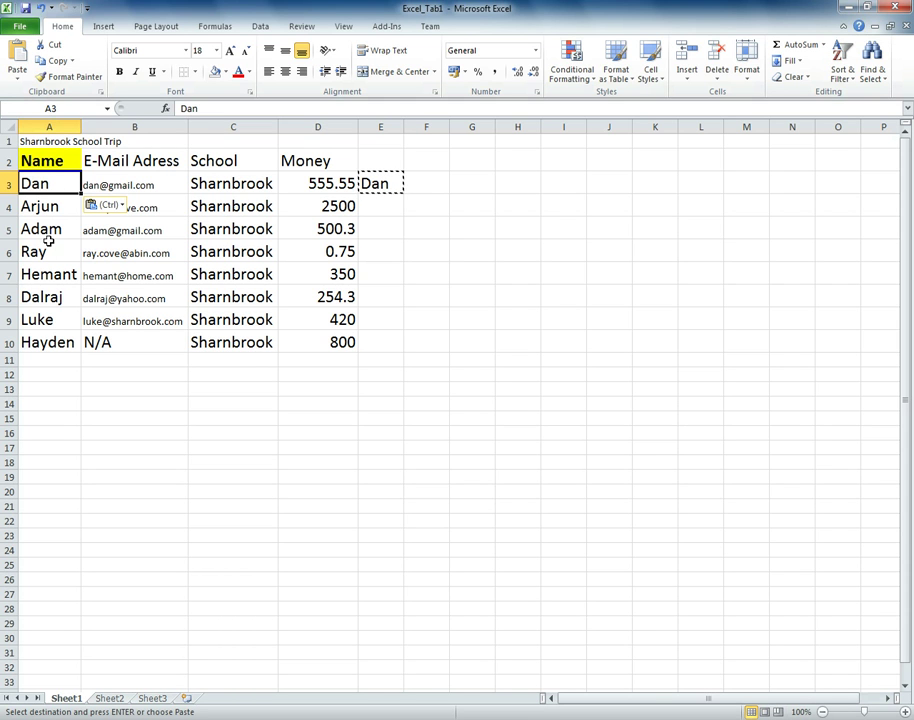
click(382, 185)
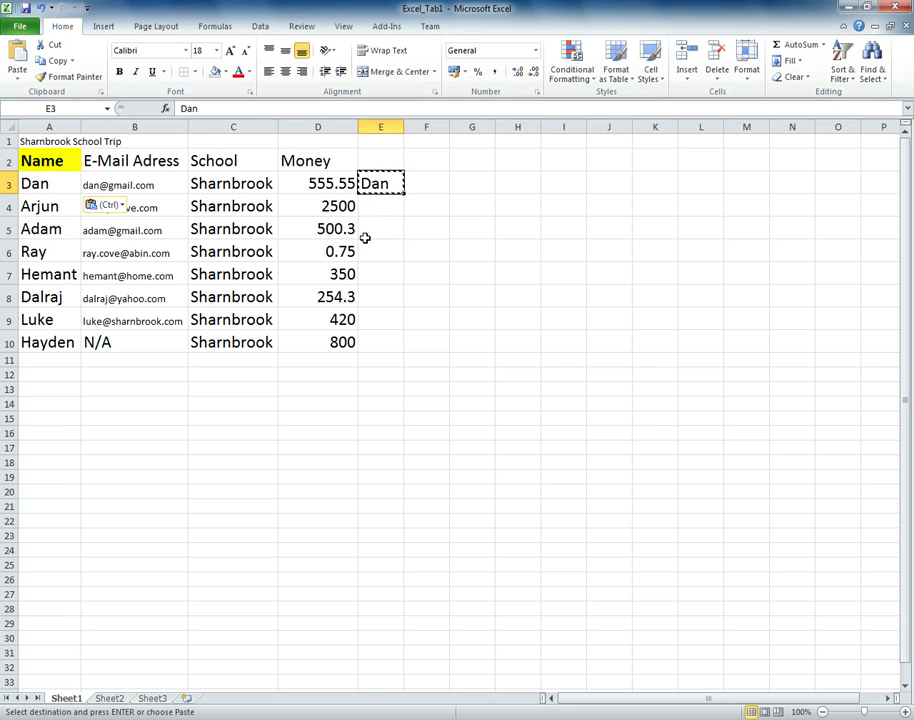
- Fill the Sharnbrook entry down from C10 to C14, then clear C11:C14
click(245, 320)
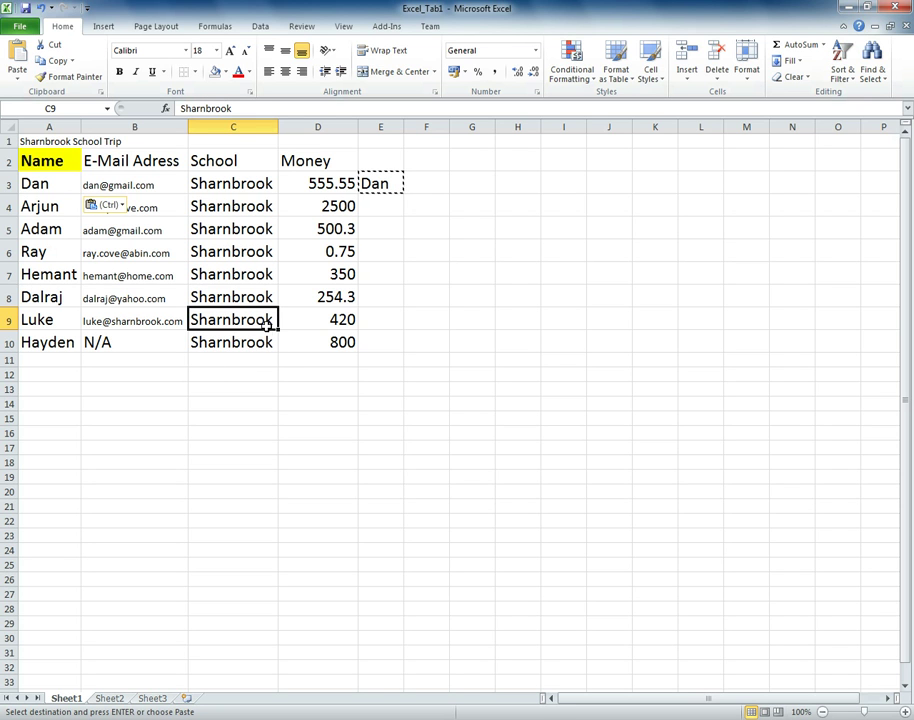
click(267, 344)
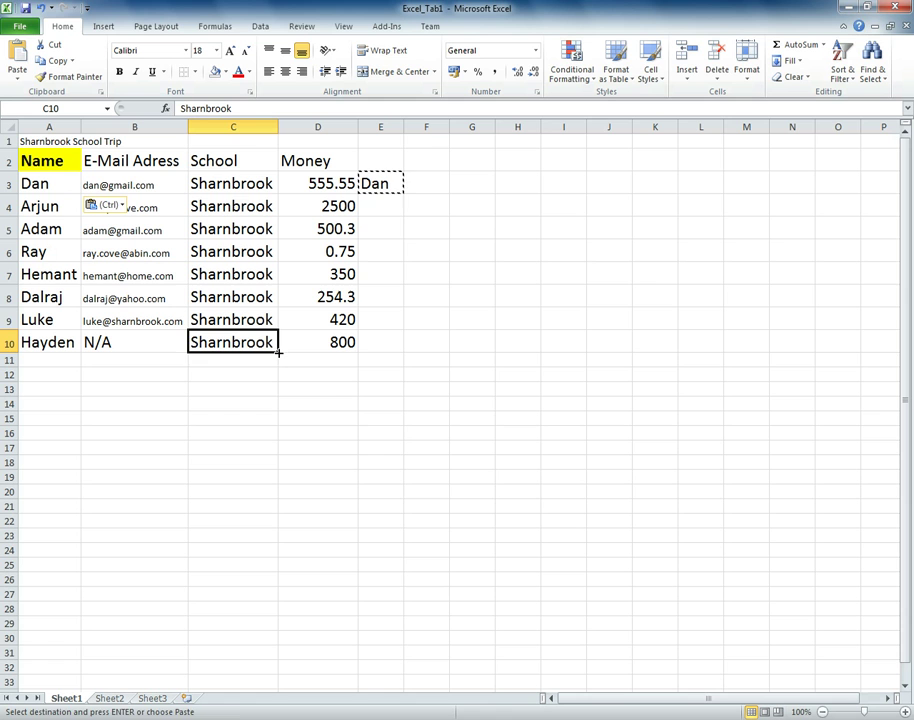
drag(279, 351, 241, 358)
click(324, 490)
key(Delete)
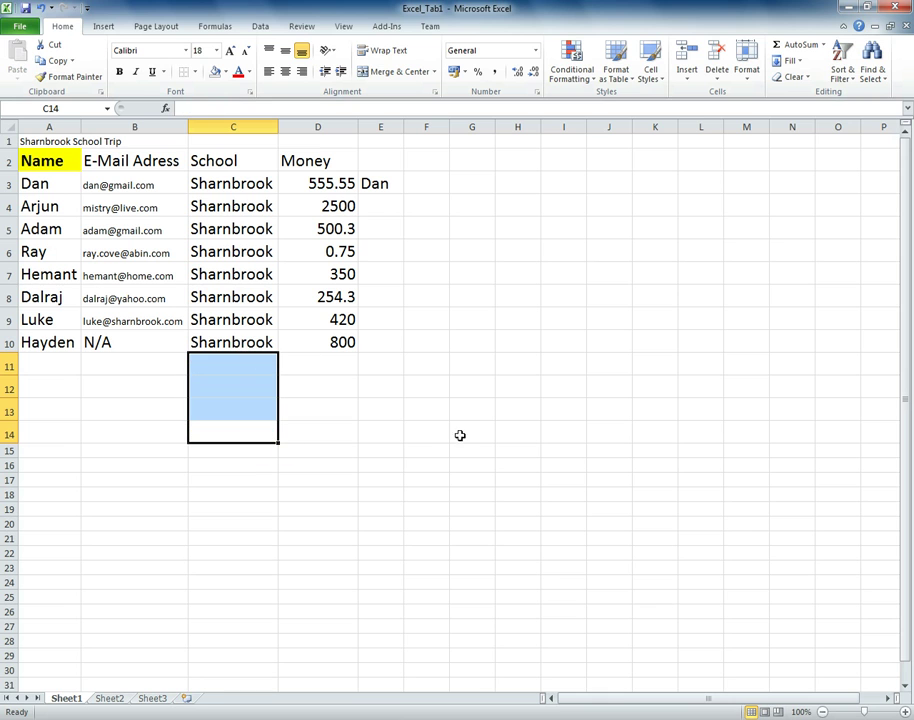
click(444, 348)
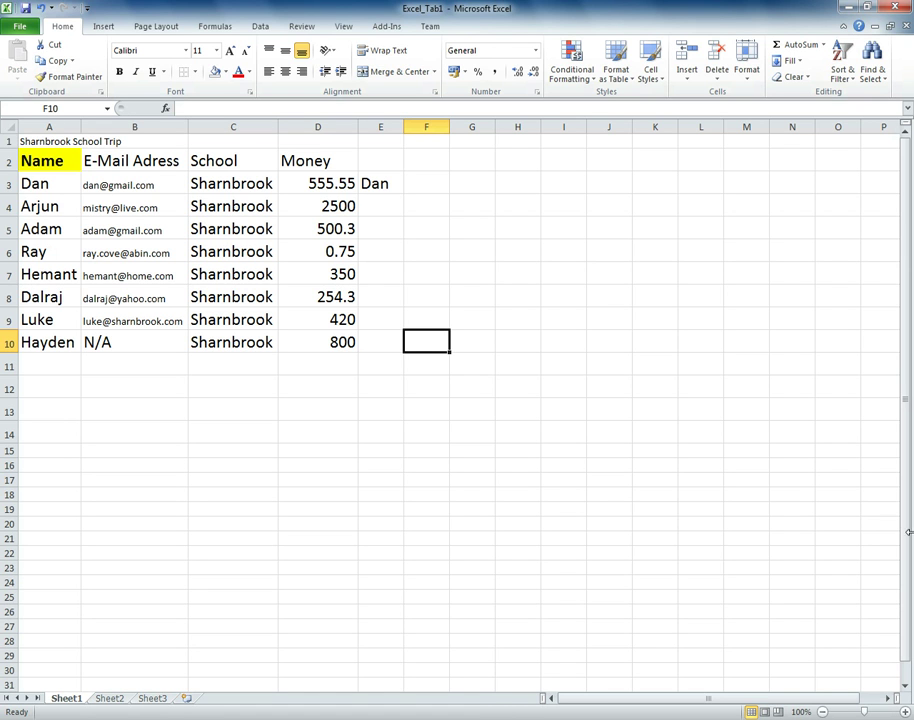
- Format Paint the Name header's yellow bold style from A2 across headers A2:D2
click(55, 163)
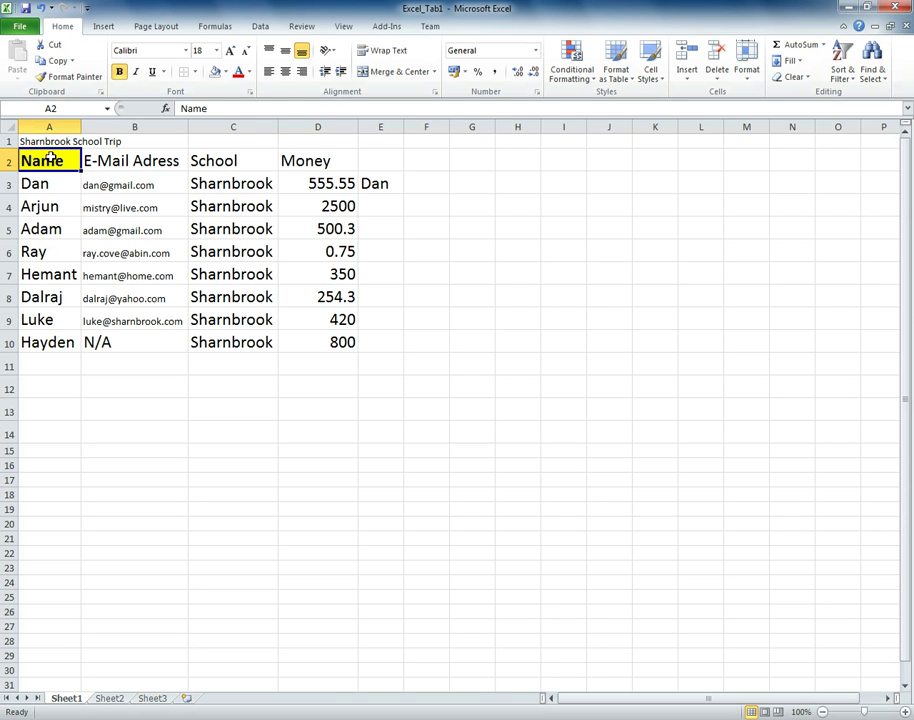
click(75, 83)
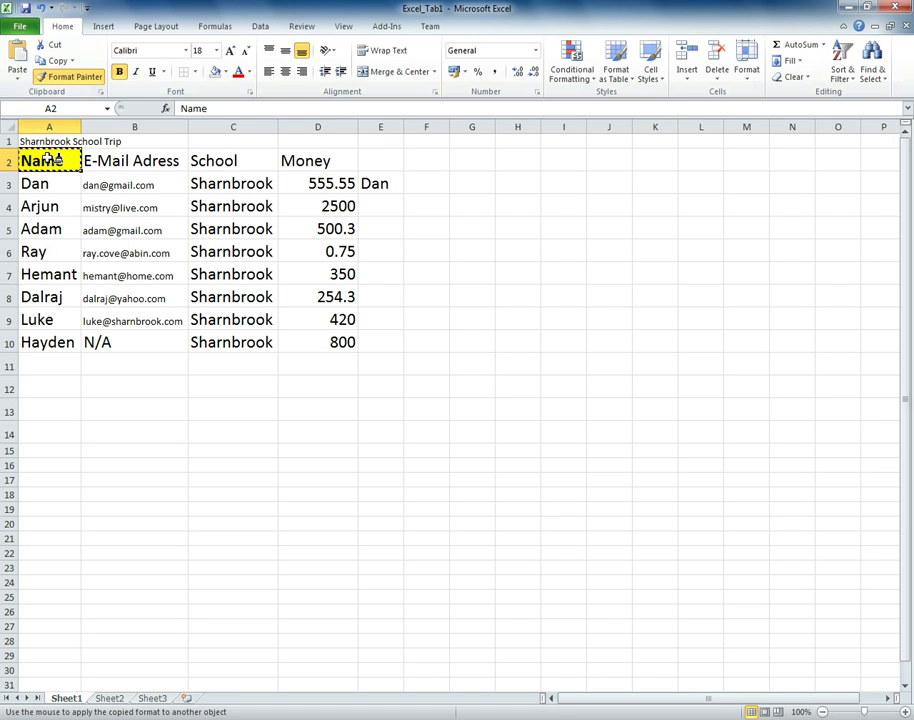
drag(57, 160, 322, 160)
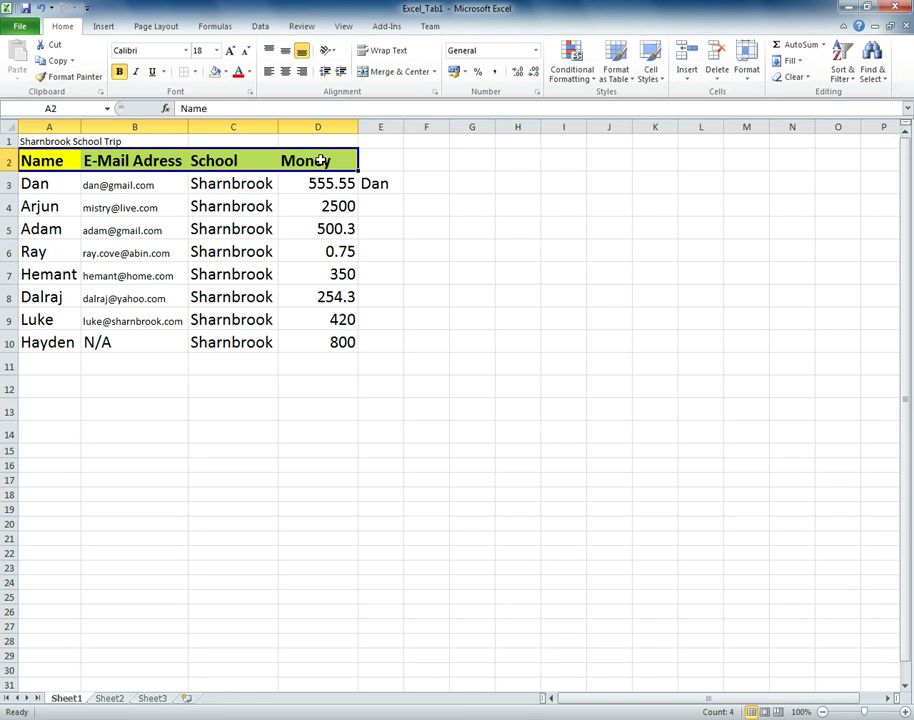
click(372, 166)
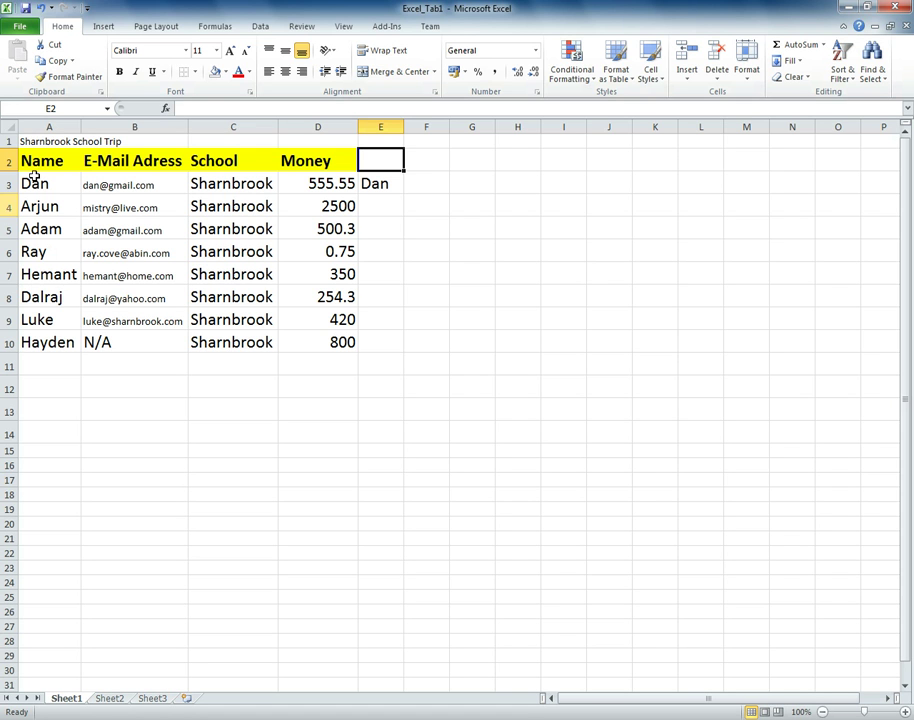
- Apply an Outside Borders frame to the table range A2:D10
drag(46, 161, 303, 340)
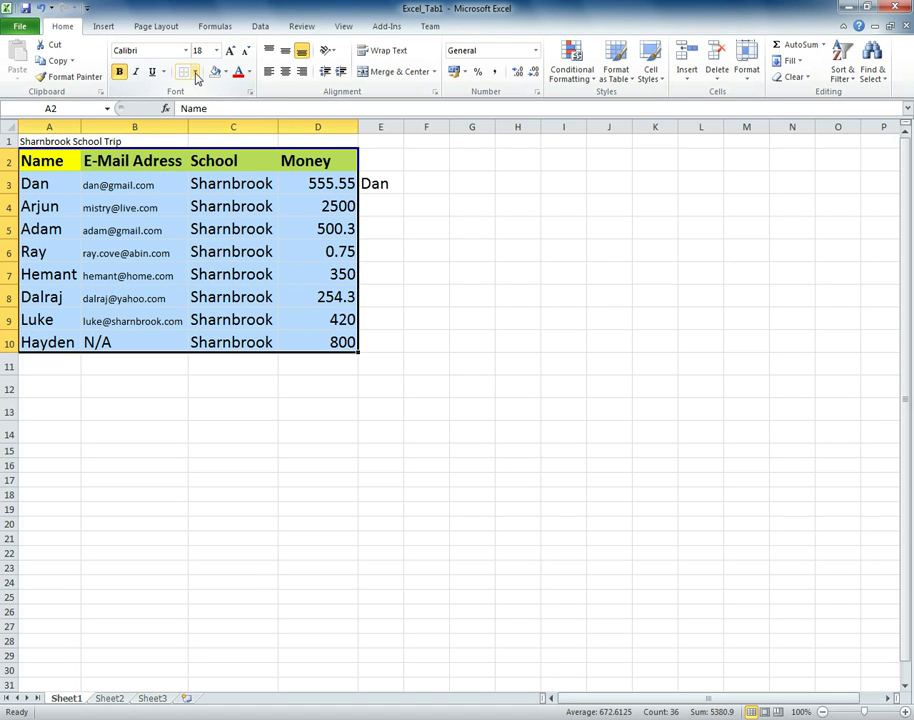
click(196, 74)
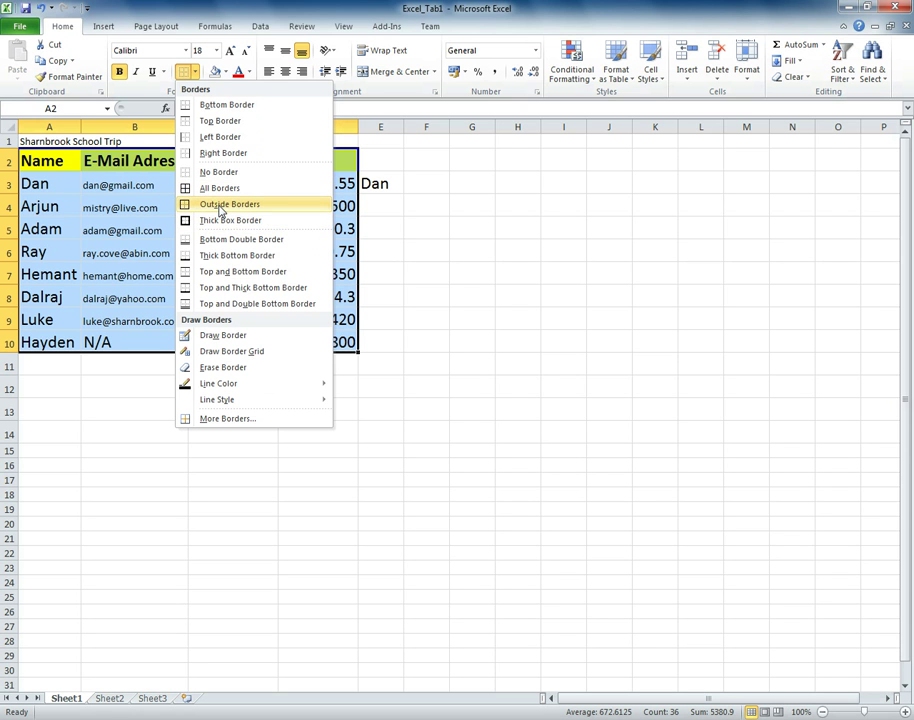
click(222, 205)
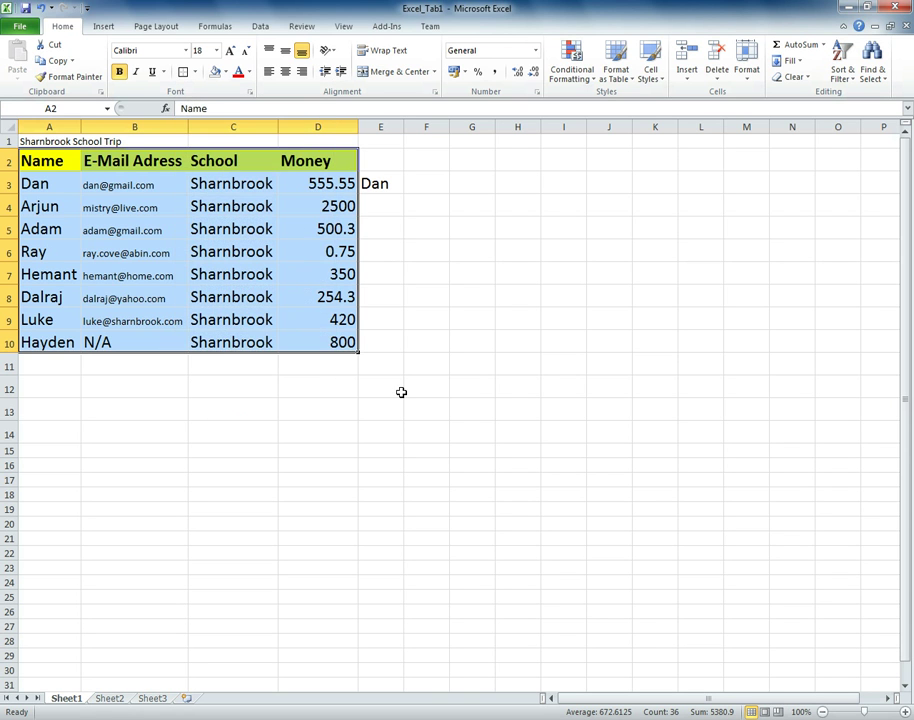
click(400, 390)
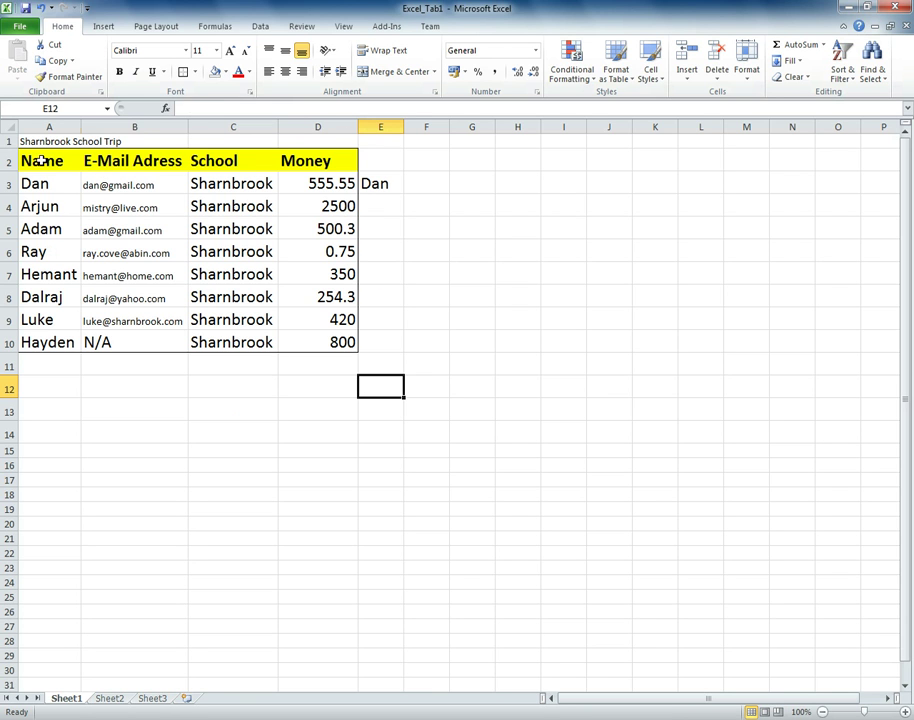
- Apply All Borders to every cell of A2:D10
drag(40, 160, 338, 346)
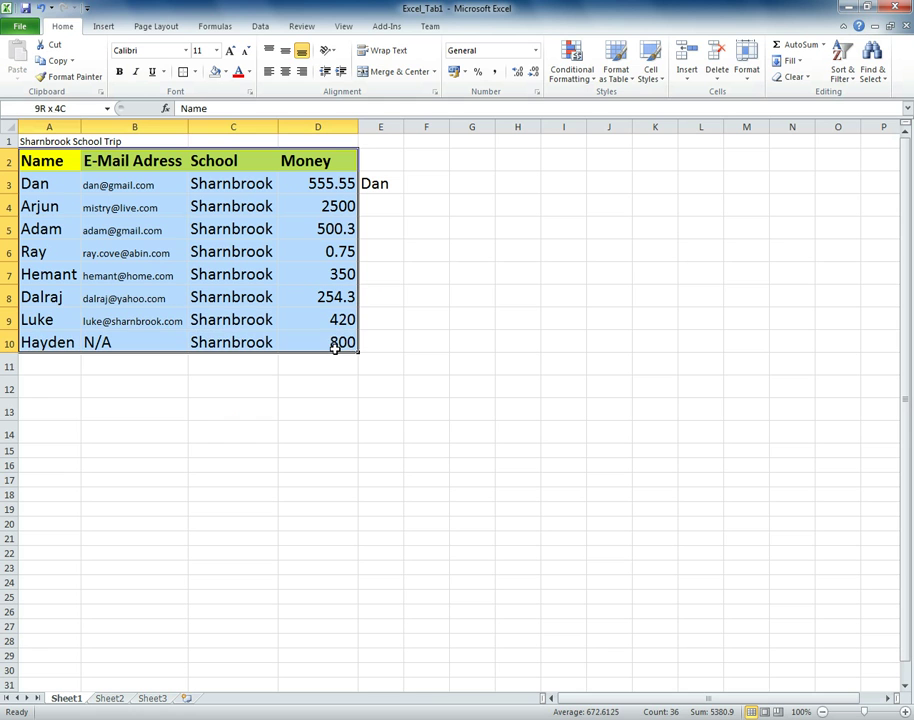
click(195, 72)
click(218, 184)
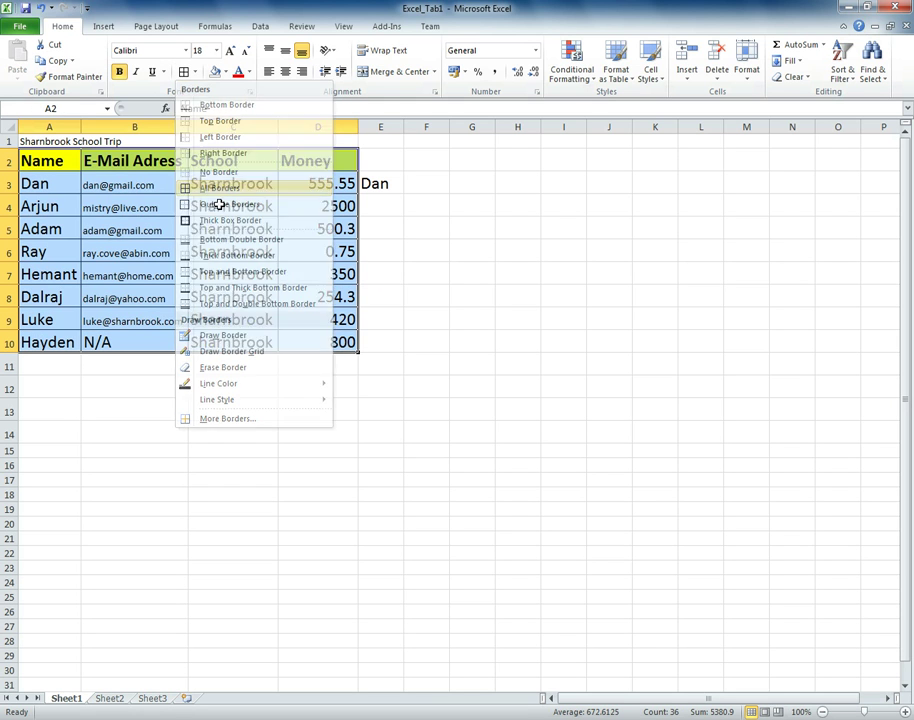
click(323, 417)
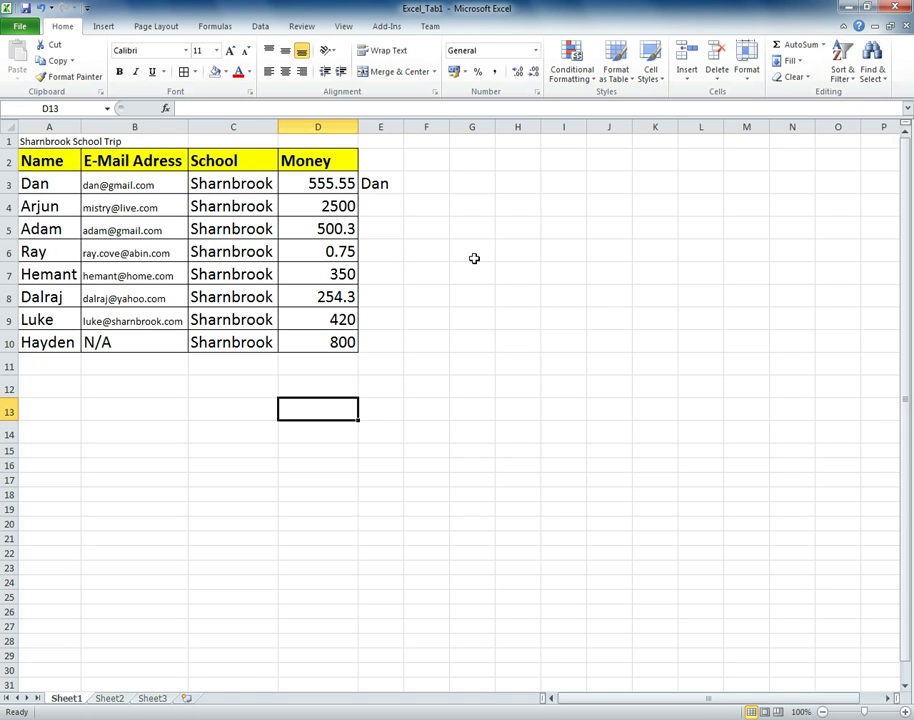
click(110, 185)
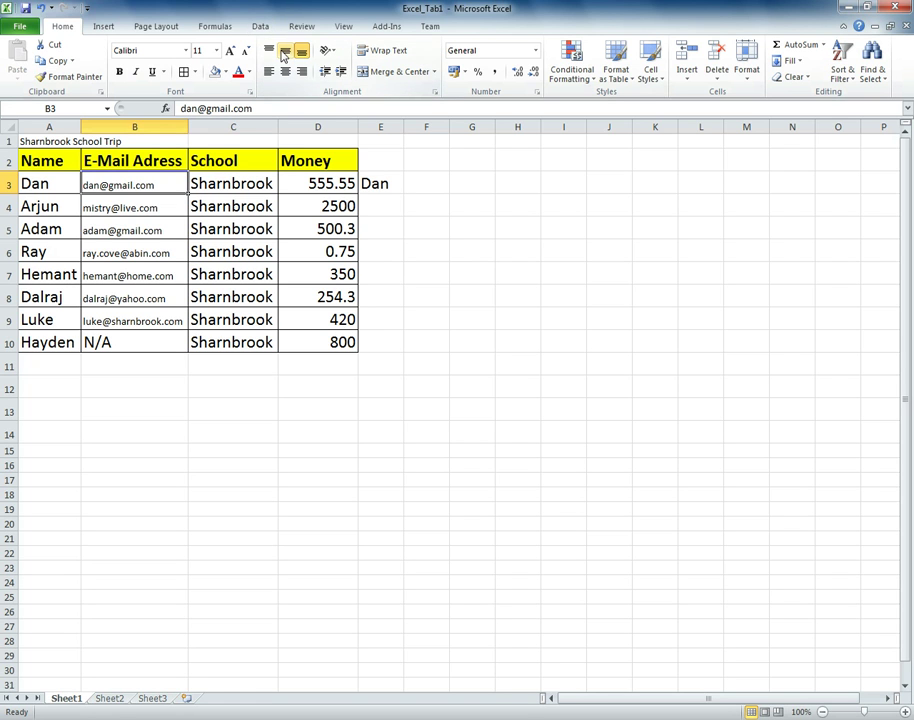
click(285, 52)
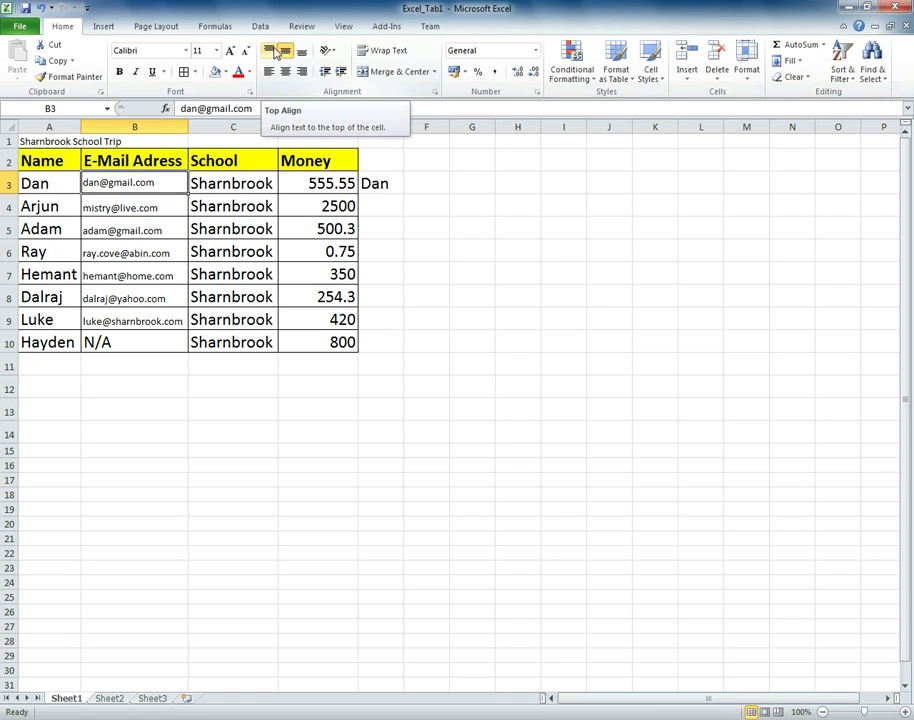
click(270, 50)
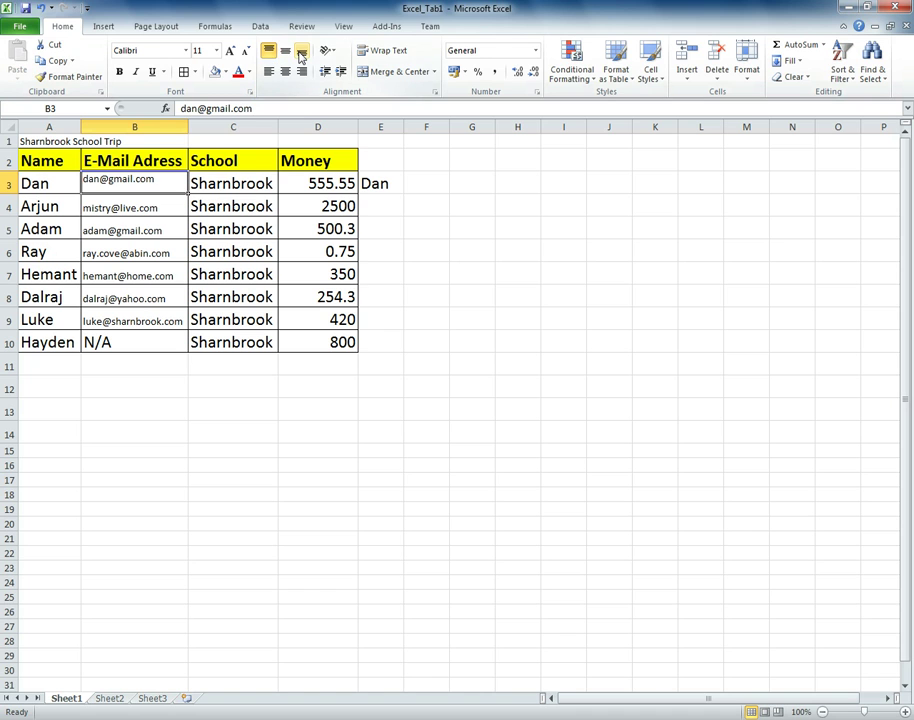
click(301, 53)
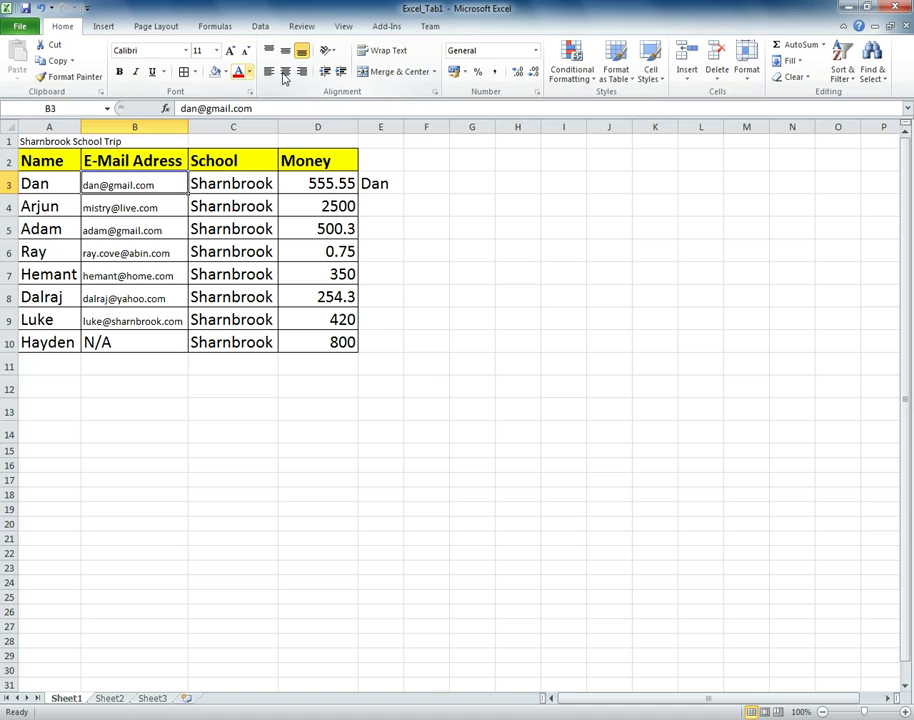
- Right-align the Money values in D3:D10, after trying centre and left alignment
click(329, 185)
drag(329, 186, 343, 343)
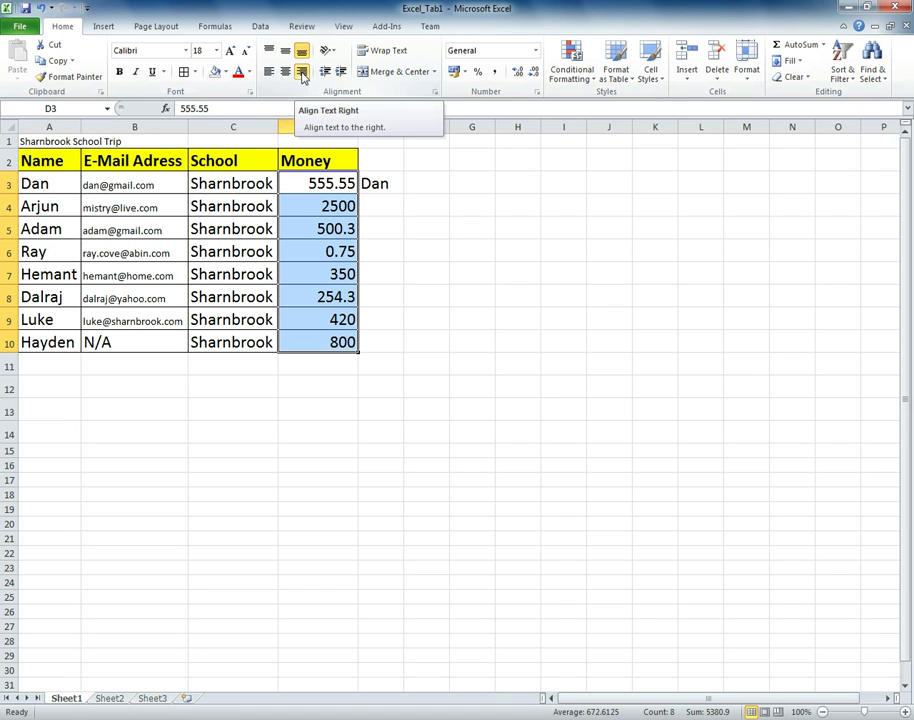
click(301, 72)
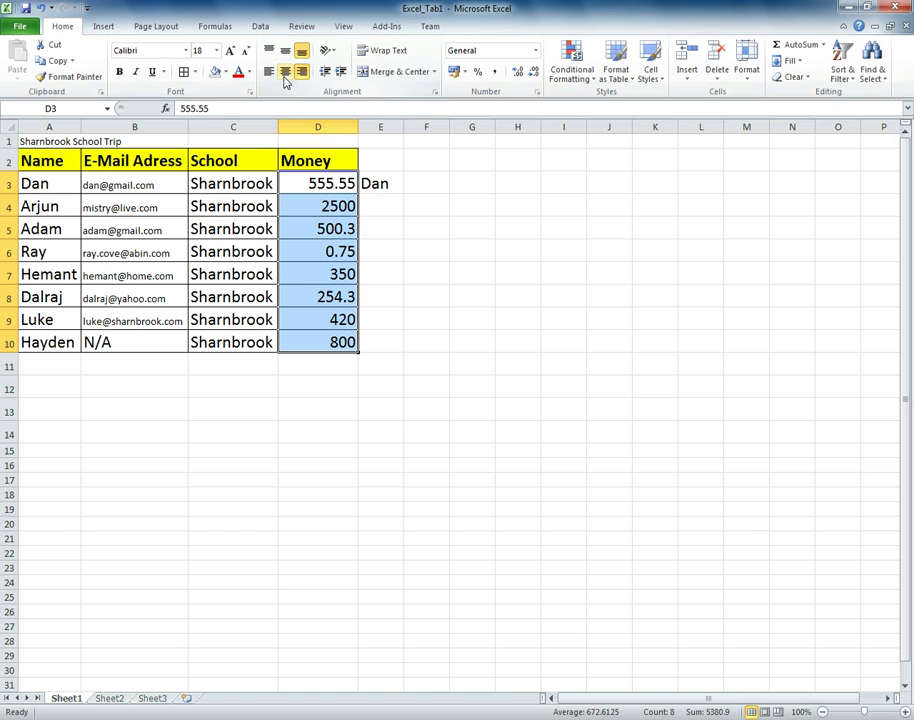
click(285, 79)
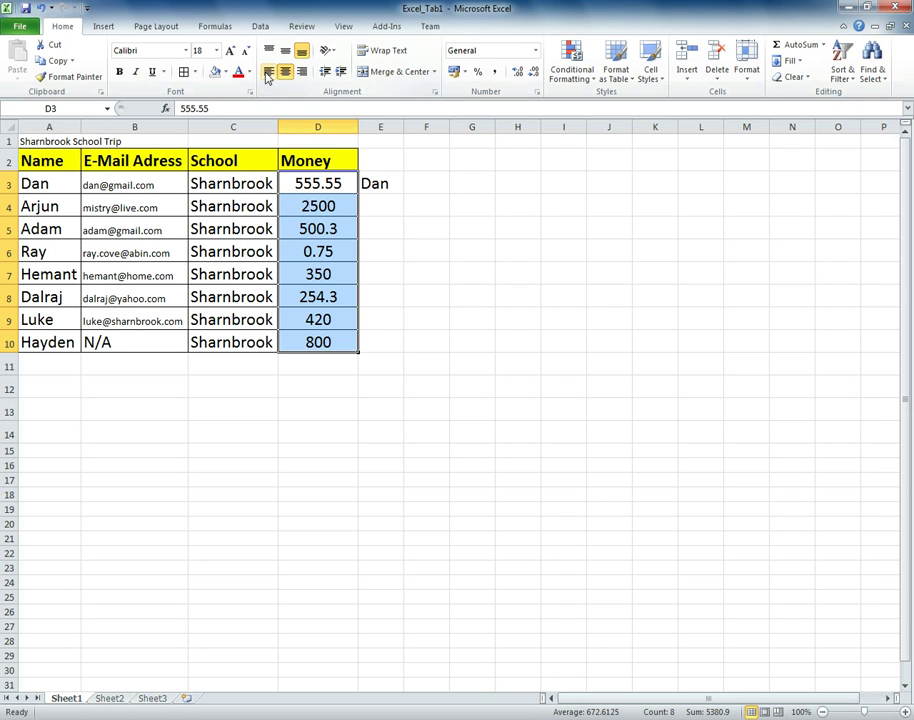
click(268, 74)
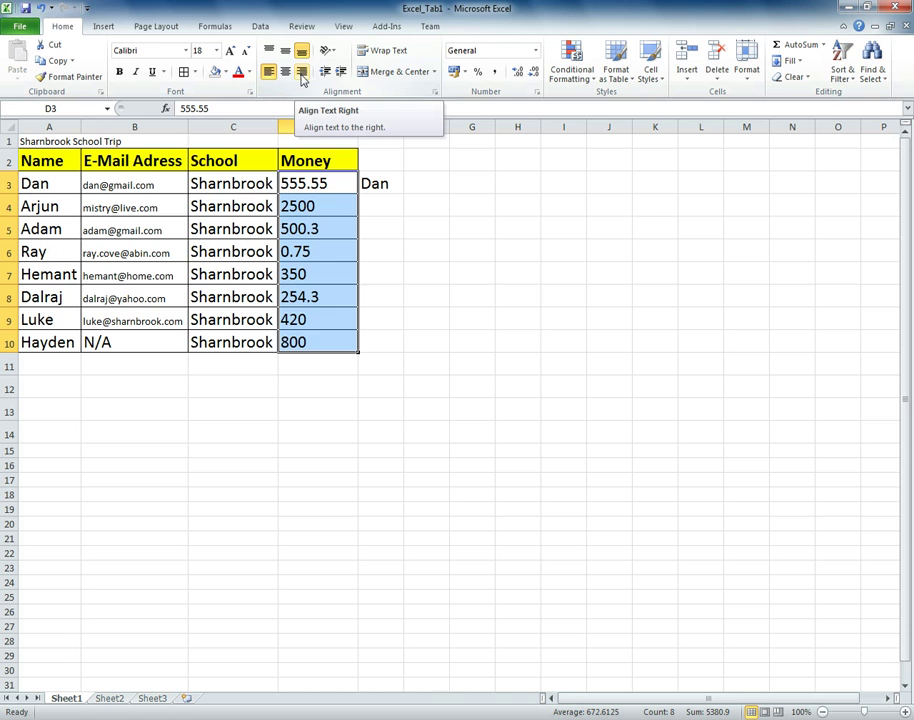
click(301, 72)
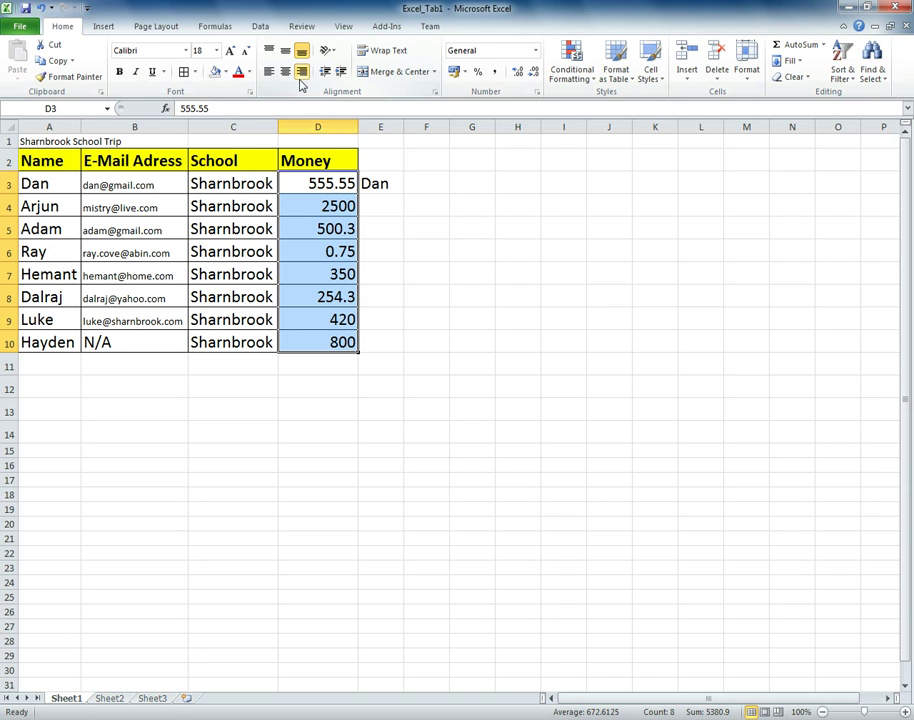
- Narrow column B and wrap the E-Mail Adress header in B2 onto two lines
click(380, 229)
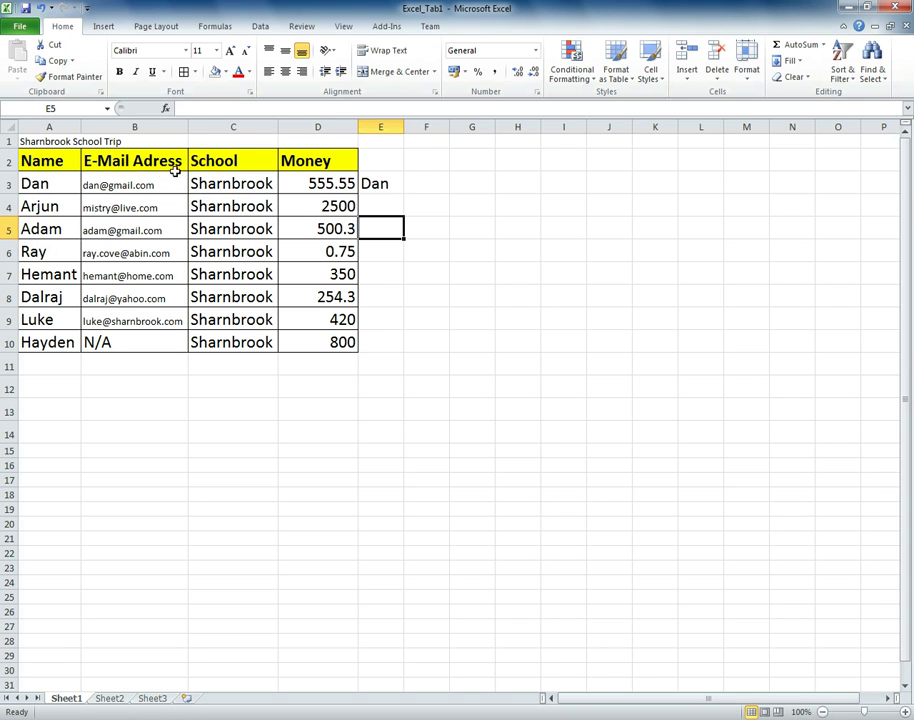
drag(186, 123, 164, 123)
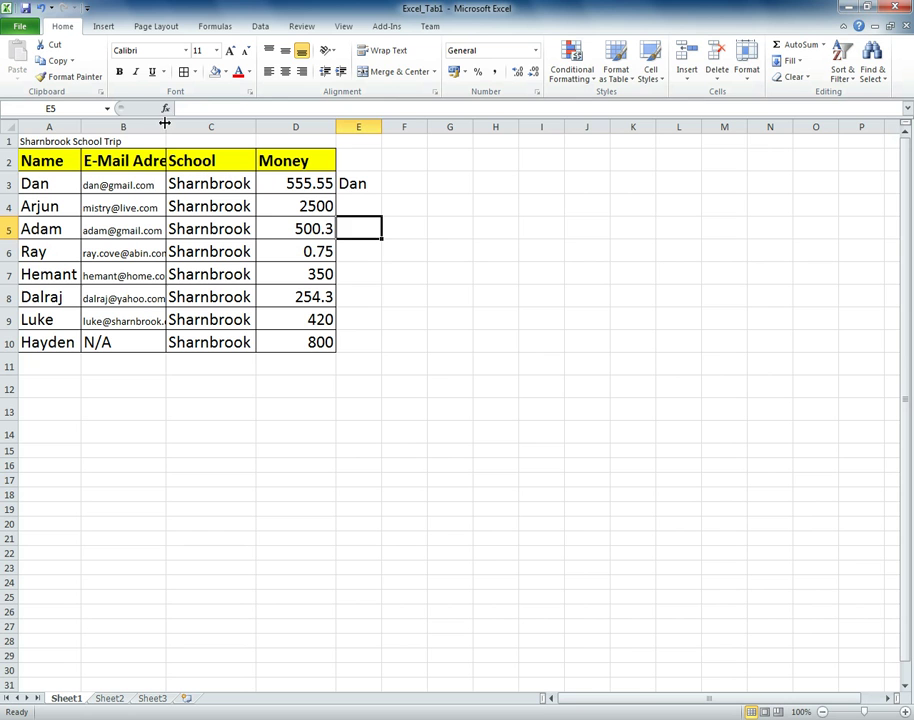
click(143, 158)
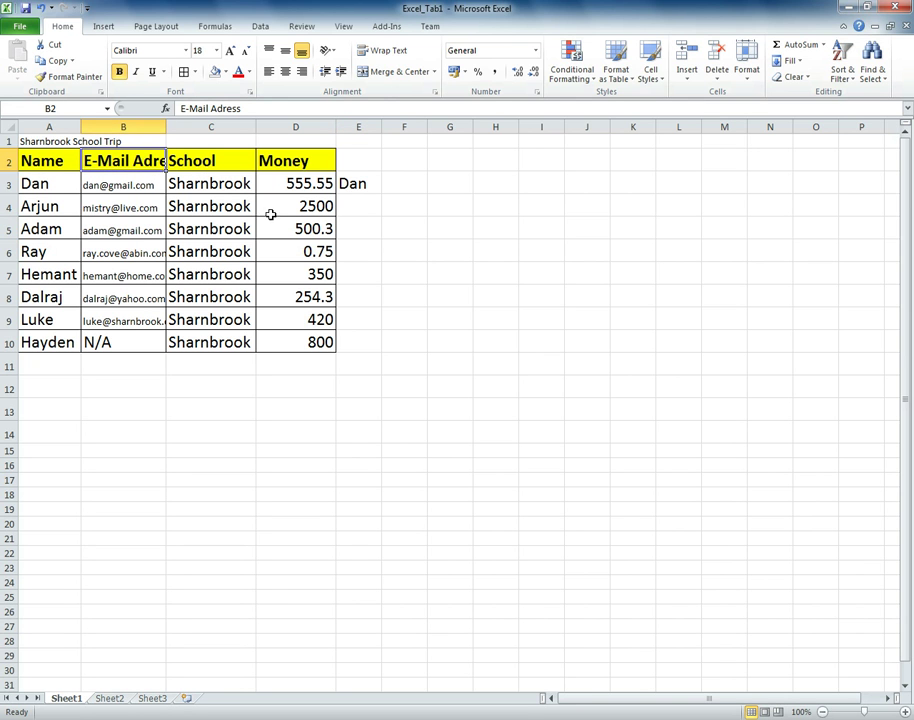
click(378, 54)
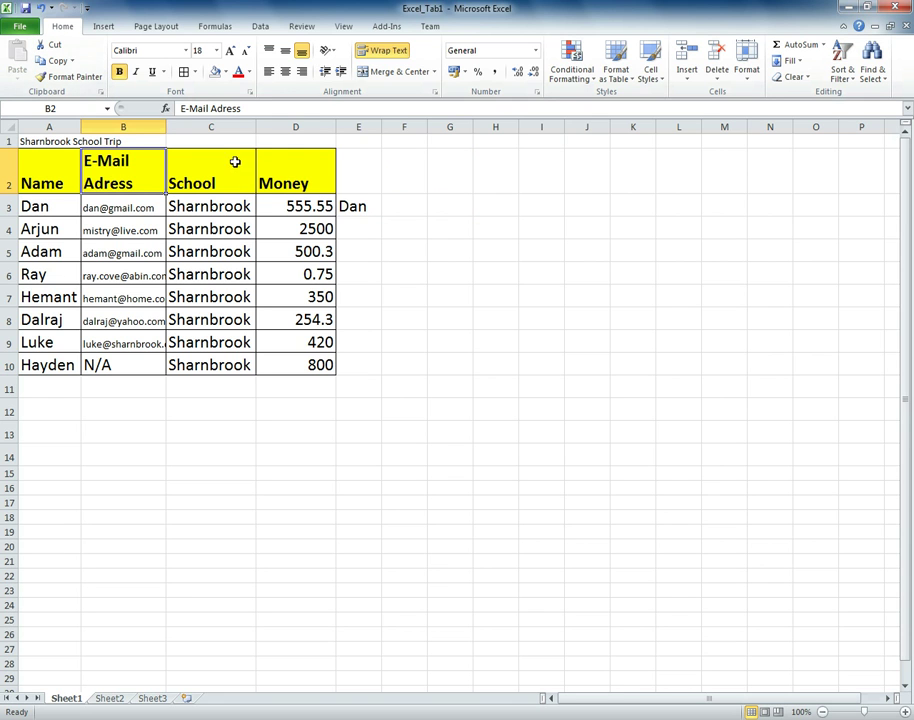
click(390, 51)
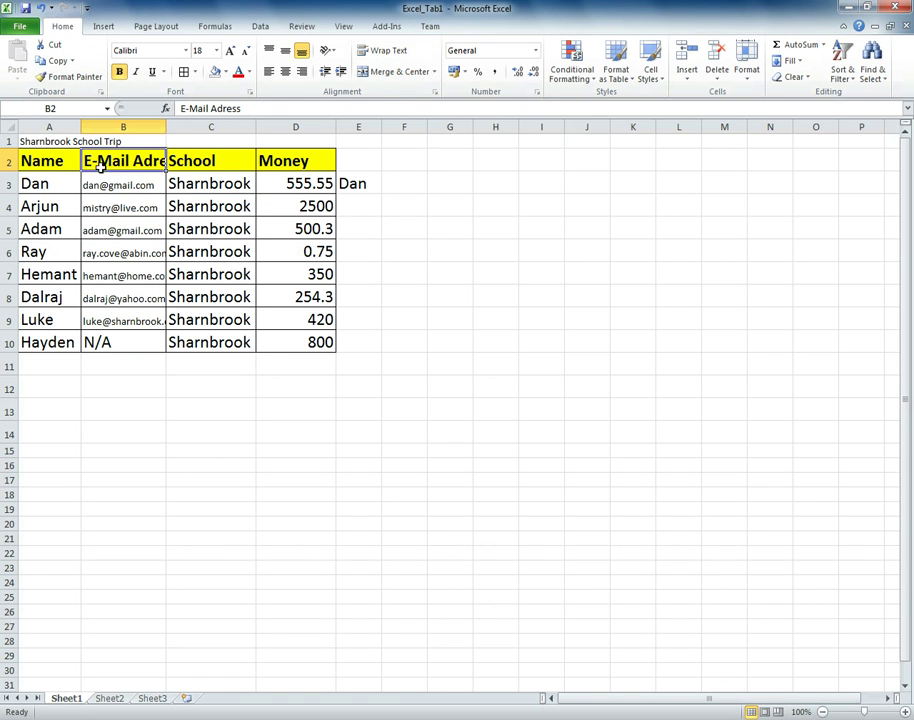
click(380, 57)
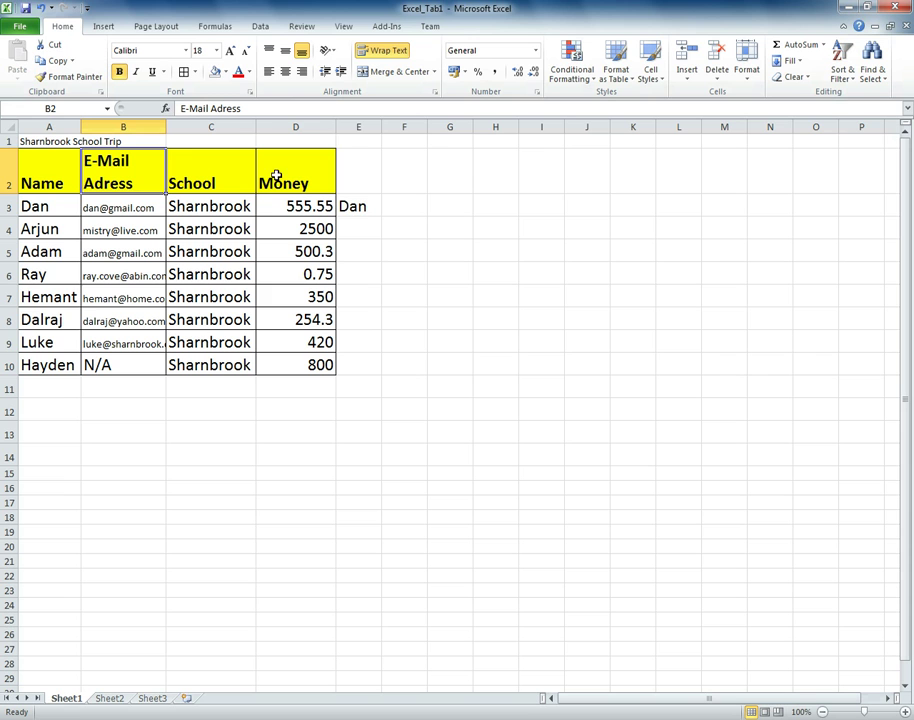
- Merge & Center the Sharnbrook School Trip title across A1:D1
click(36, 142)
drag(36, 142, 308, 143)
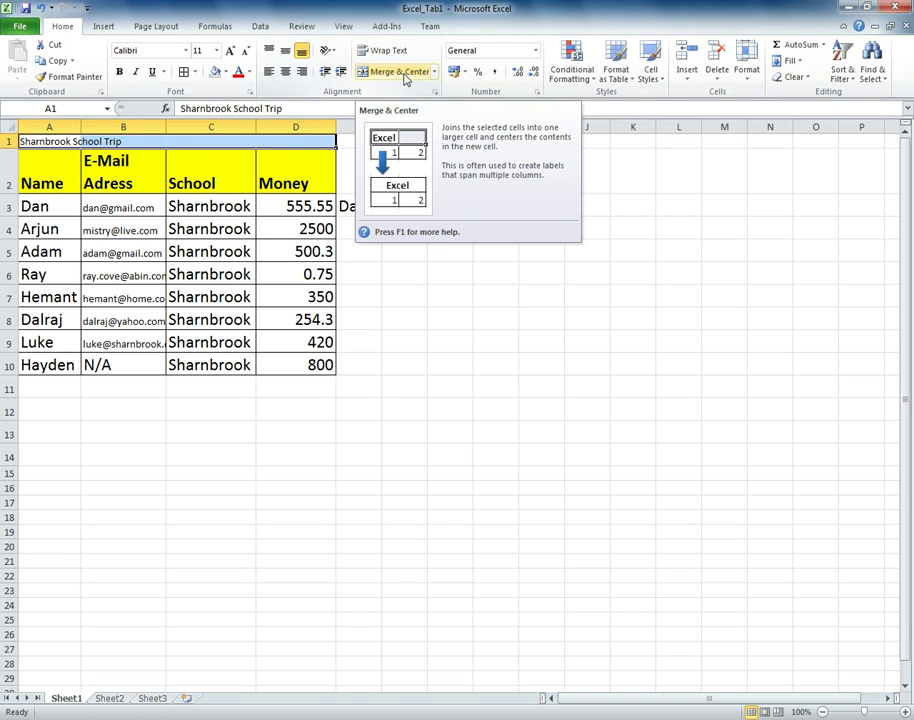
click(400, 74)
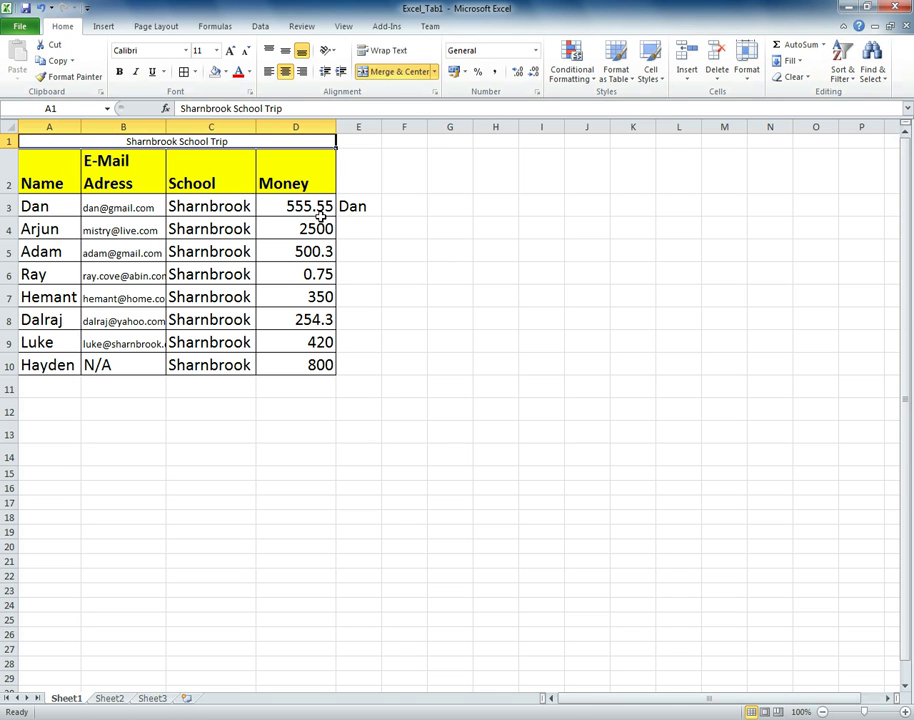
drag(322, 200, 318, 291)
click(430, 268)
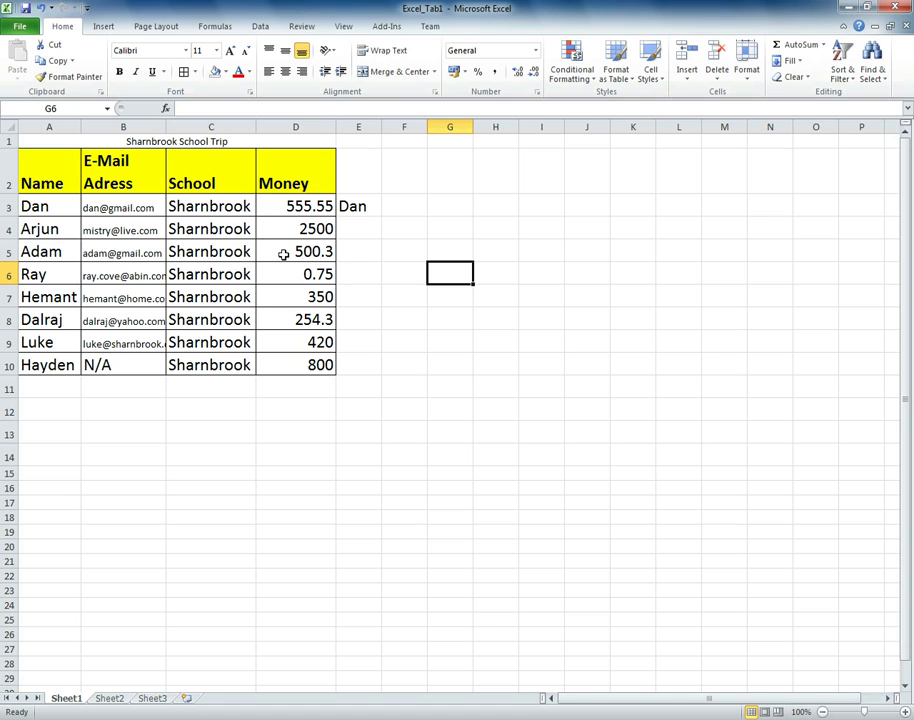
- Apply Currency number format to D10 so 800 shows as £800.00
click(302, 368)
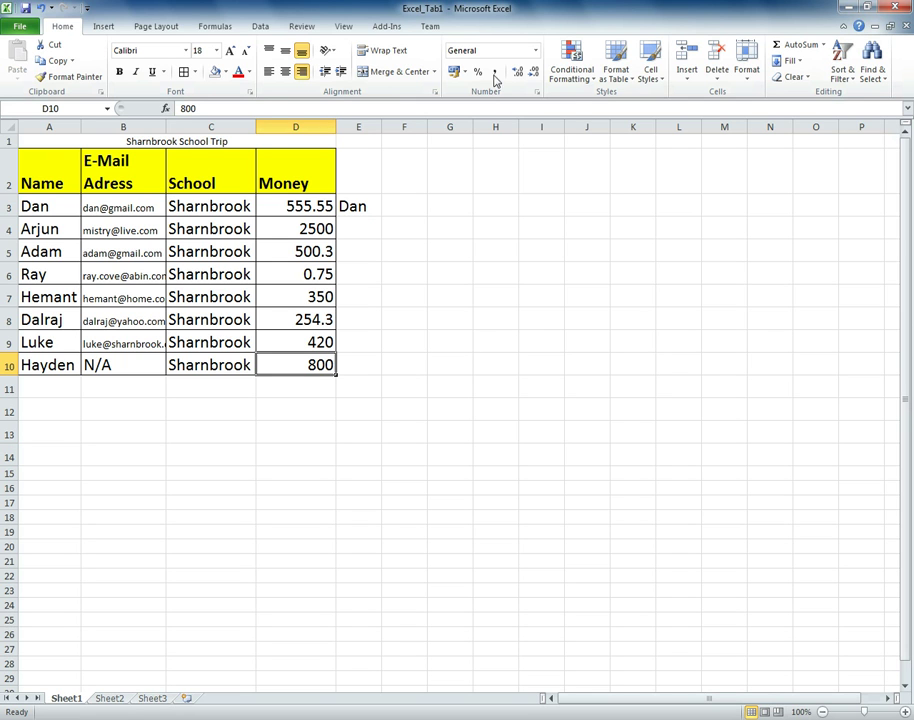
click(536, 52)
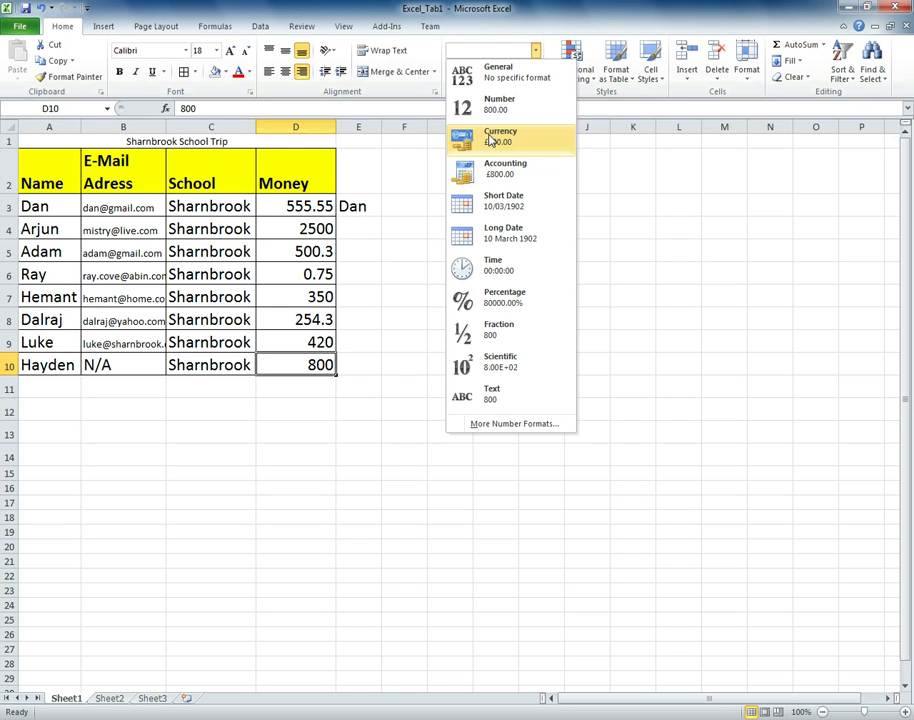
click(490, 140)
click(491, 142)
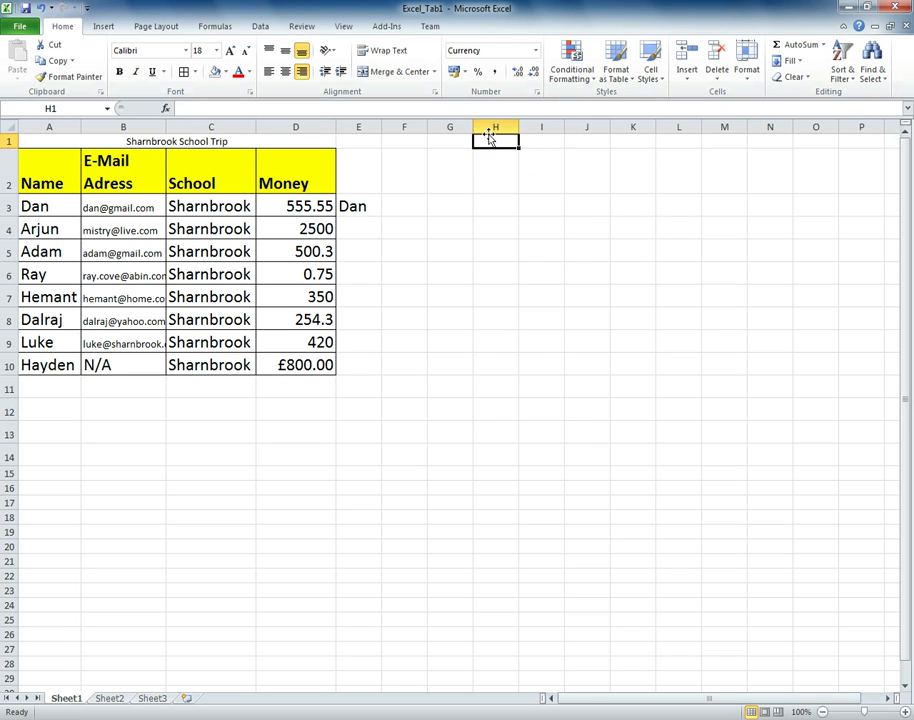
click(341, 339)
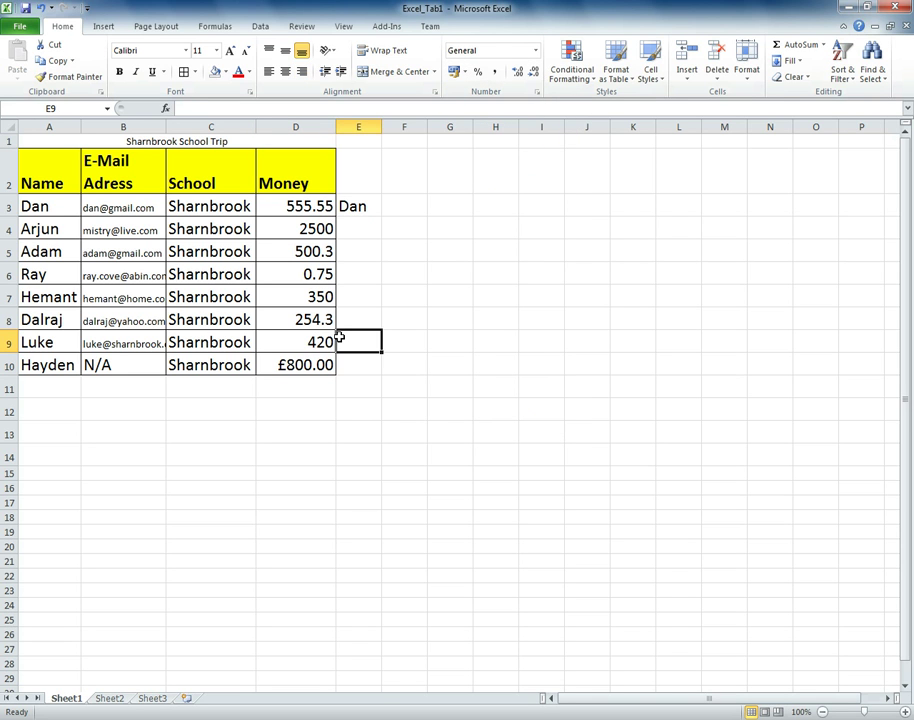
key(Down)
key(Left)
click(314, 342)
click(341, 371)
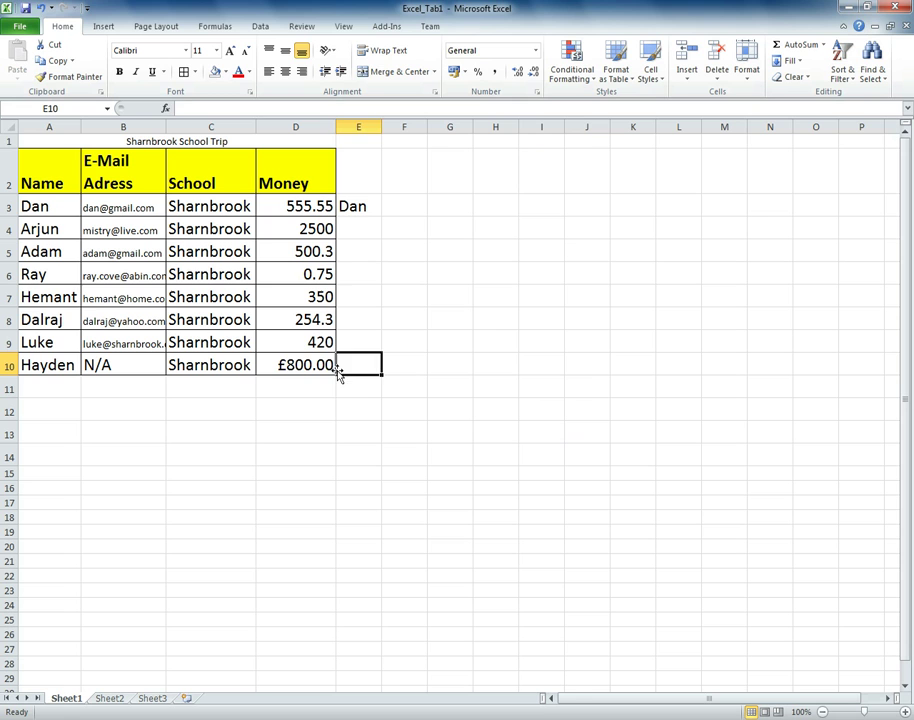
click(320, 357)
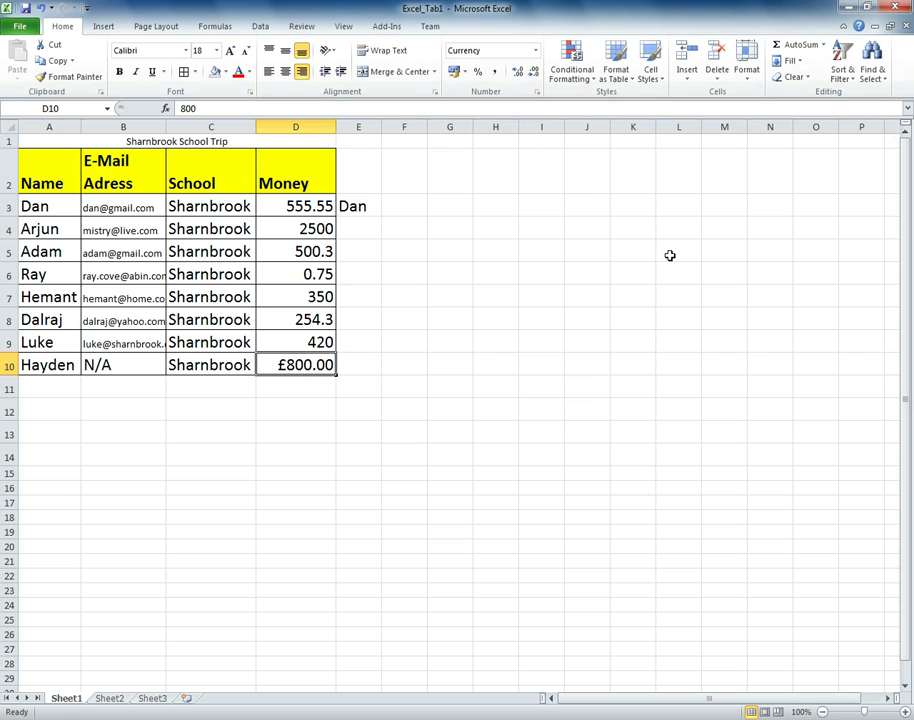
- Apply Comma Style to D4 so 2500 displays as 2,500.00
click(318, 210)
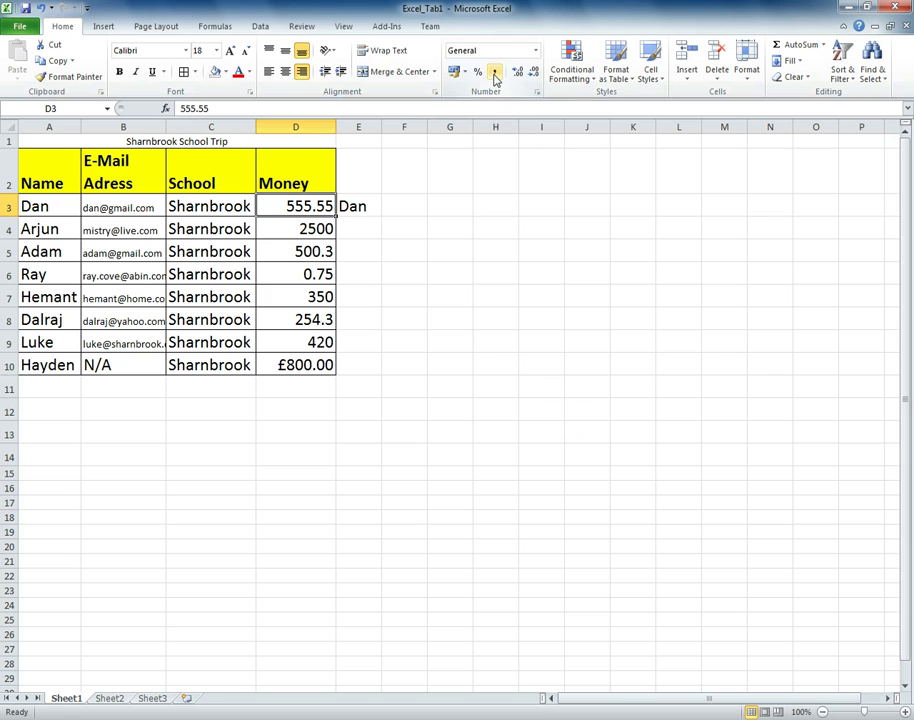
click(302, 229)
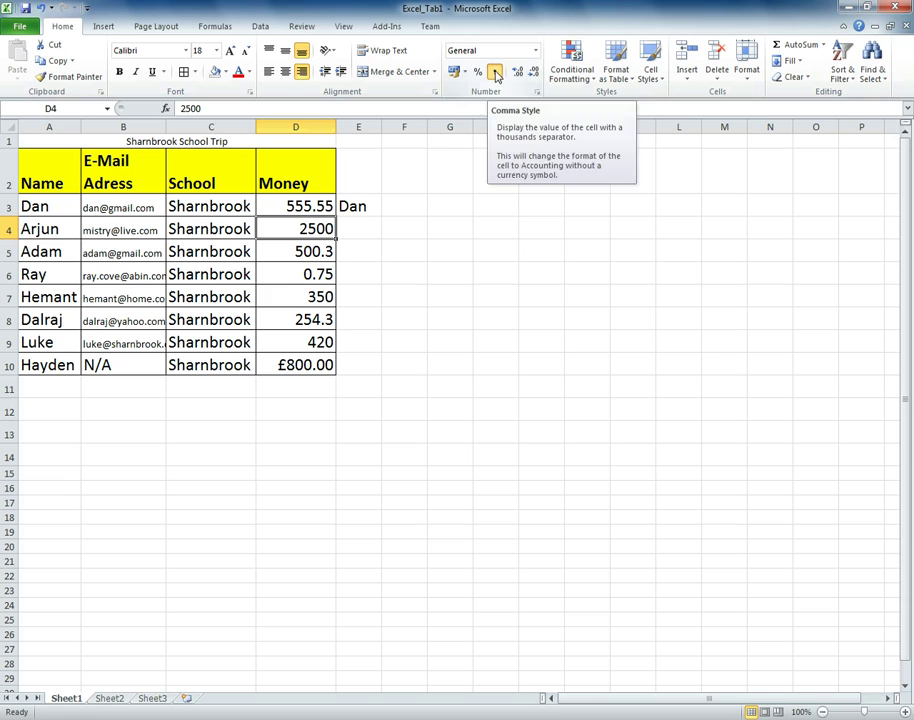
click(496, 76)
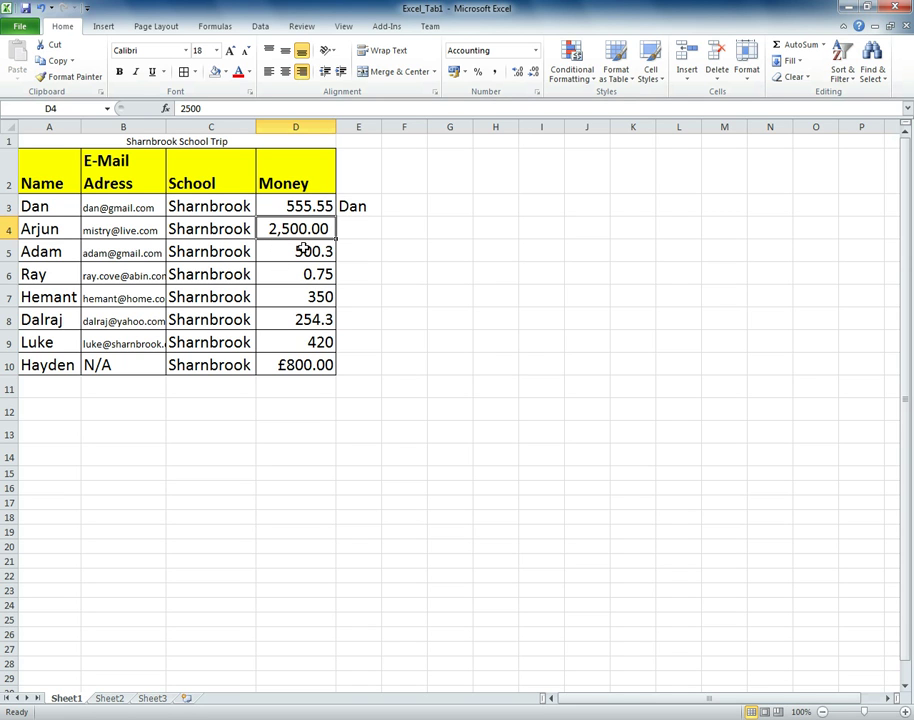
click(299, 252)
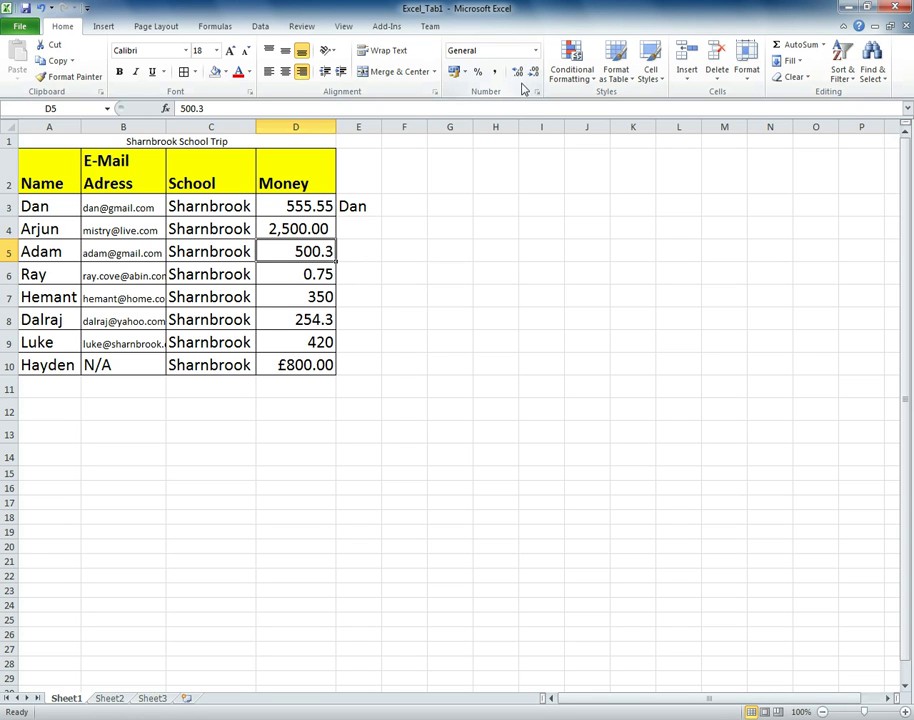
click(517, 71)
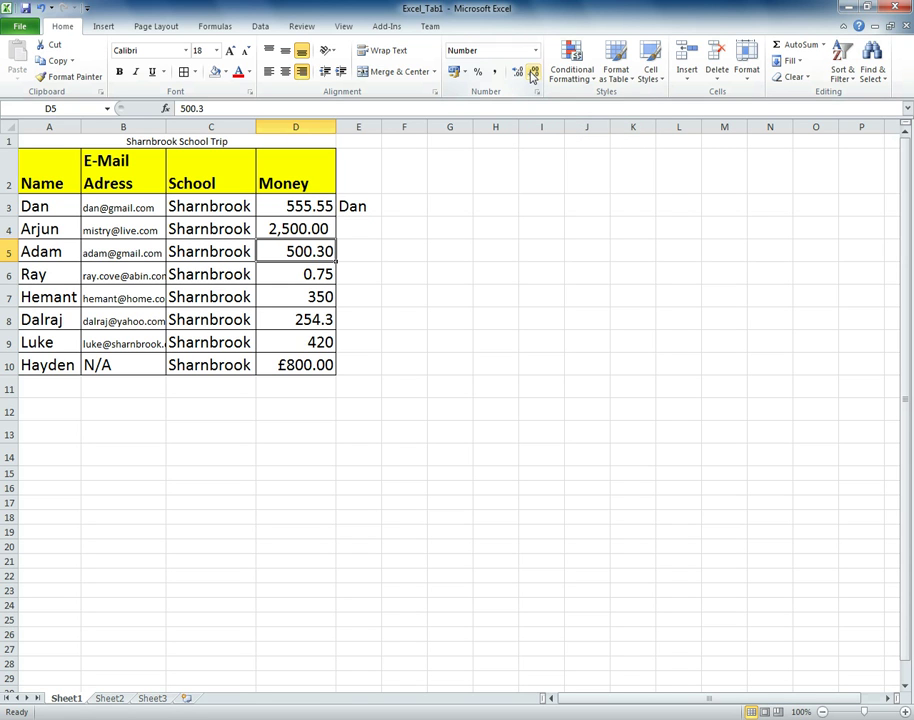
click(527, 73)
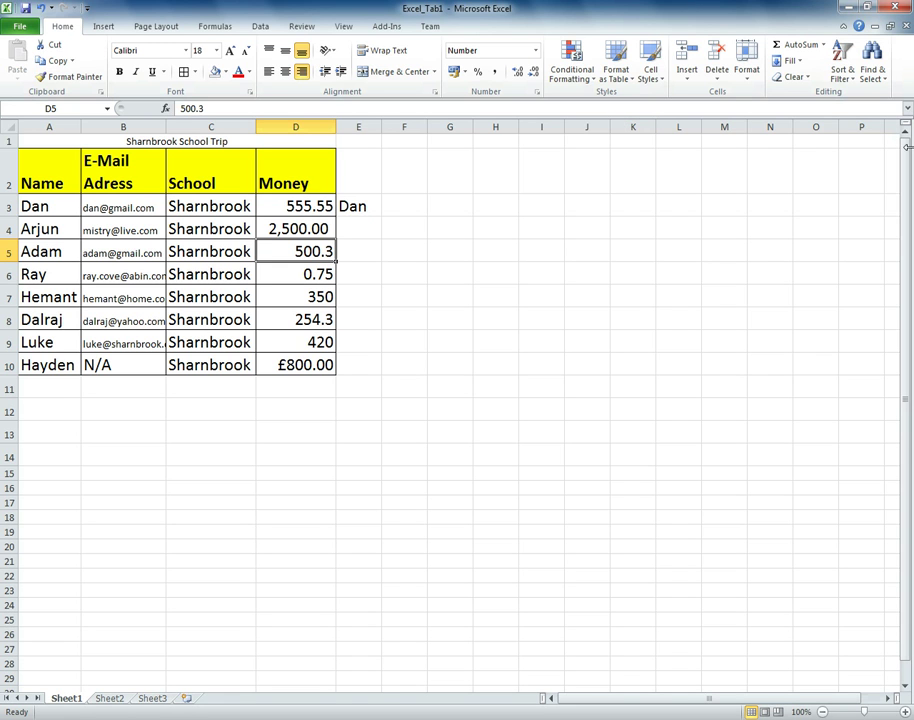
- Search the sheet with Find for the fourth pupil's e-mail address, landing on cell B6
click(876, 72)
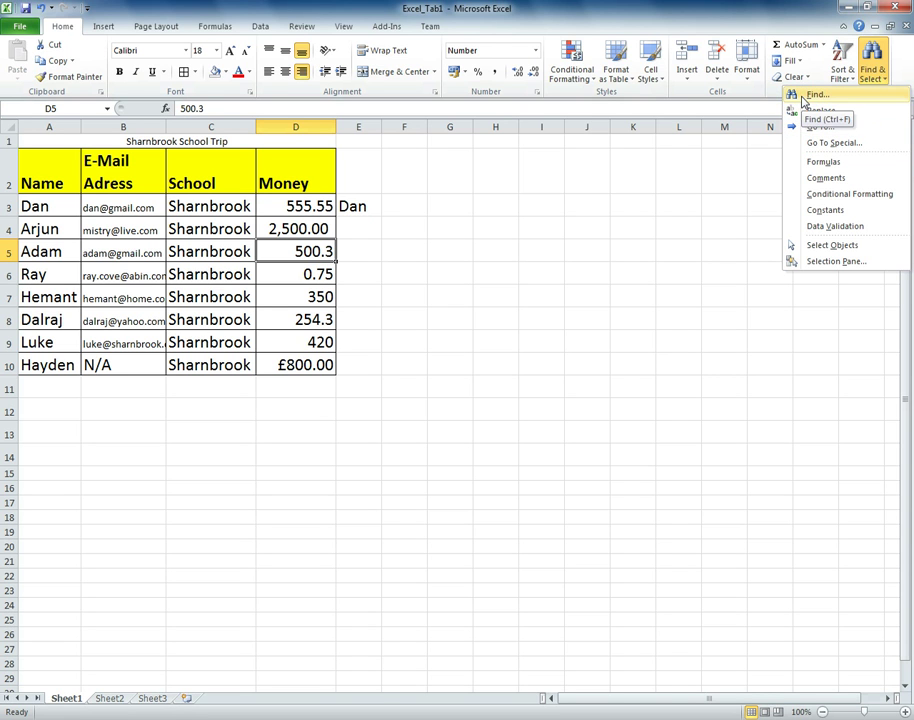
click(805, 96)
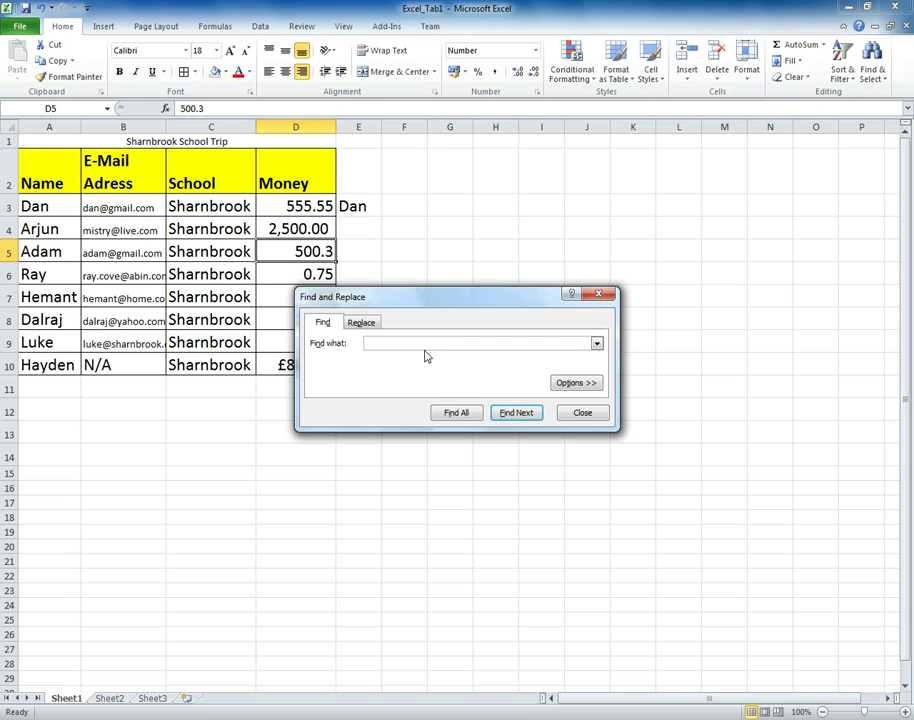
right_click(405, 343)
click(338, 315)
click(357, 323)
click(320, 323)
click(503, 418)
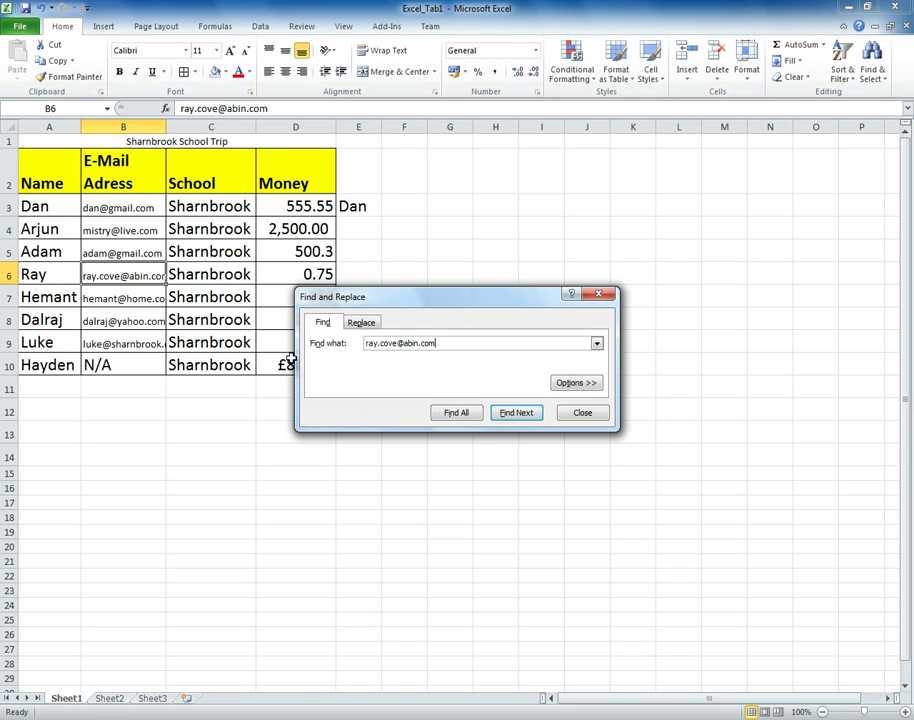